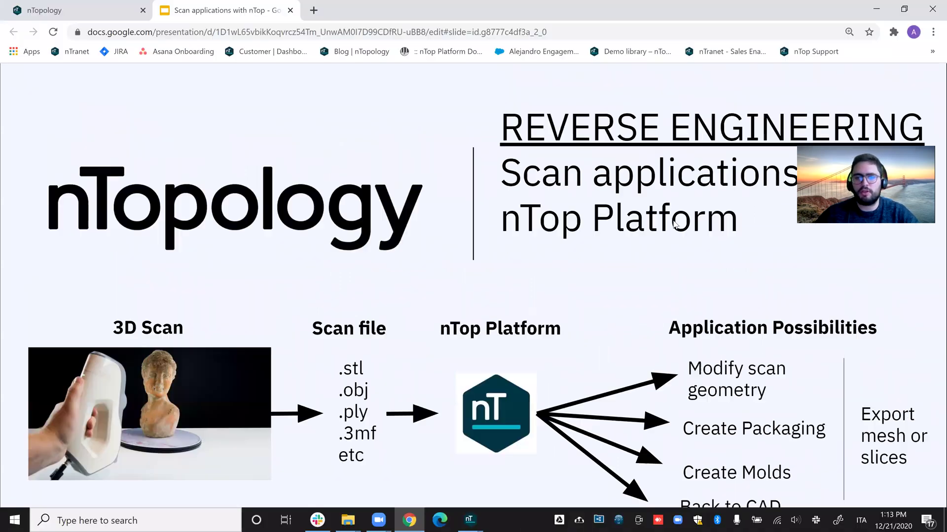
Switch to the Modify scanned geometry notebook in nTop Platform and toggle the imported impeller mesh on and off.
mouse_move(466, 520)
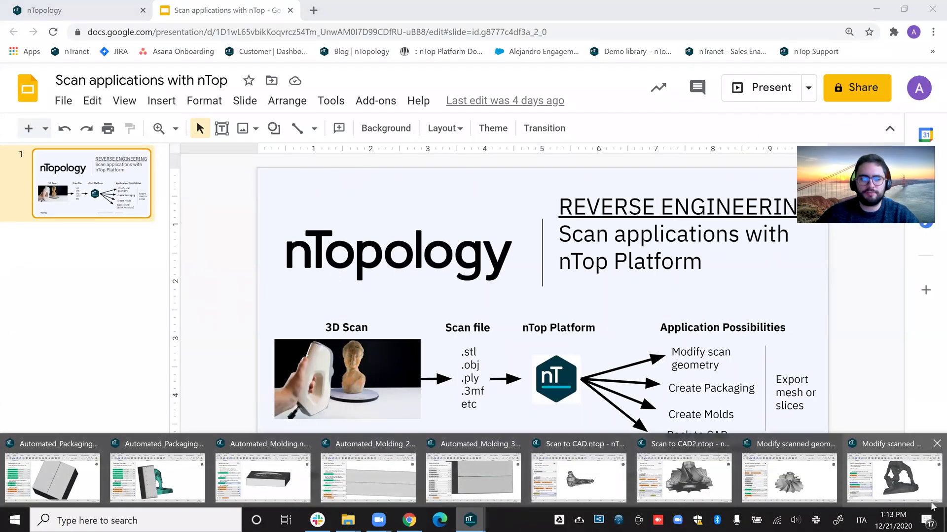
click(784, 465)
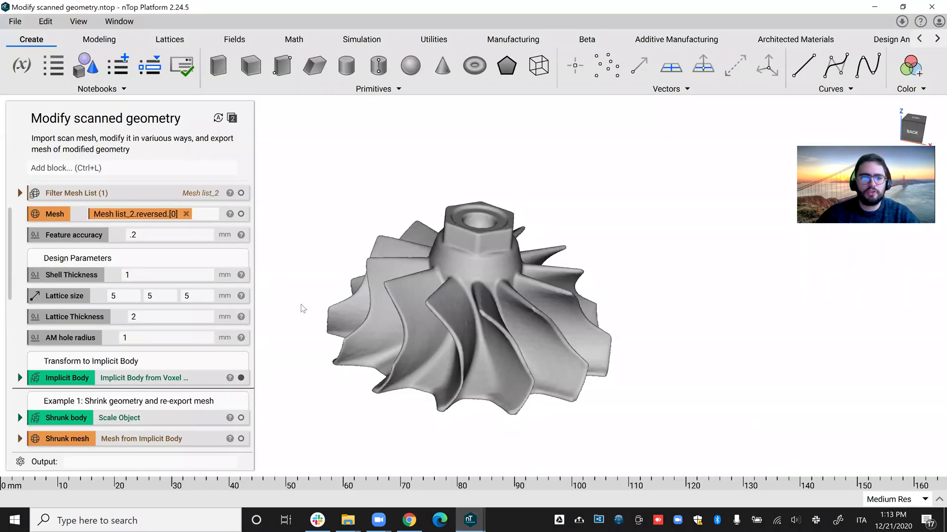
scroll(225, 265, up, 1)
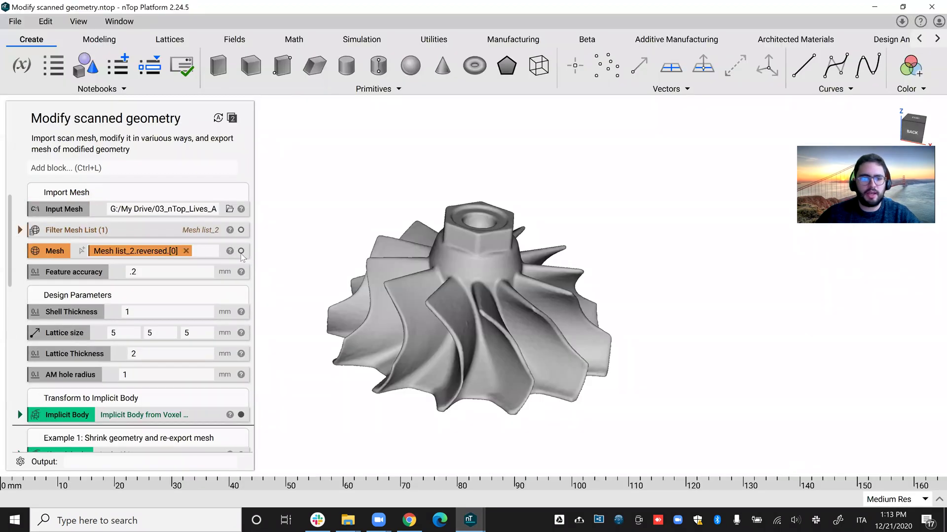
click(241, 251)
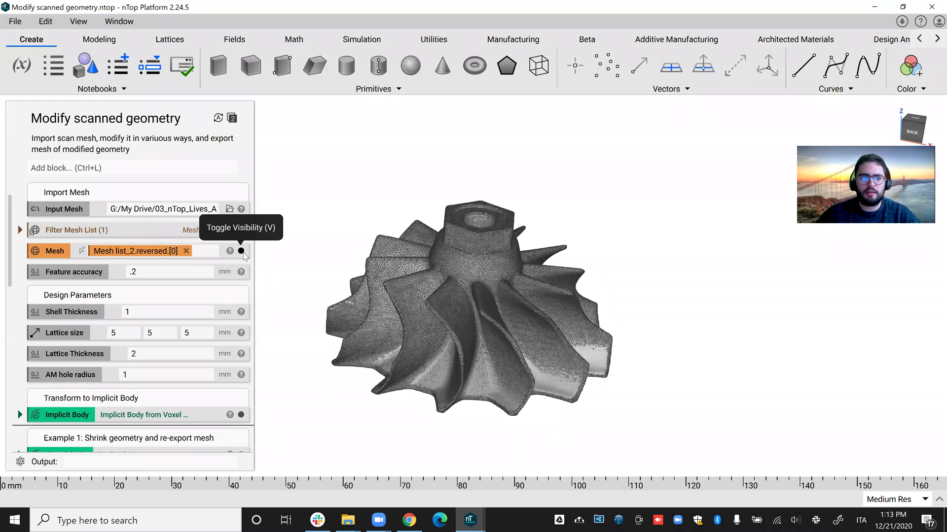
click(241, 251)
Select the impeller's Implicit Body block and examine the converted body up close.
scroll(196, 389, down, 1)
click(196, 385)
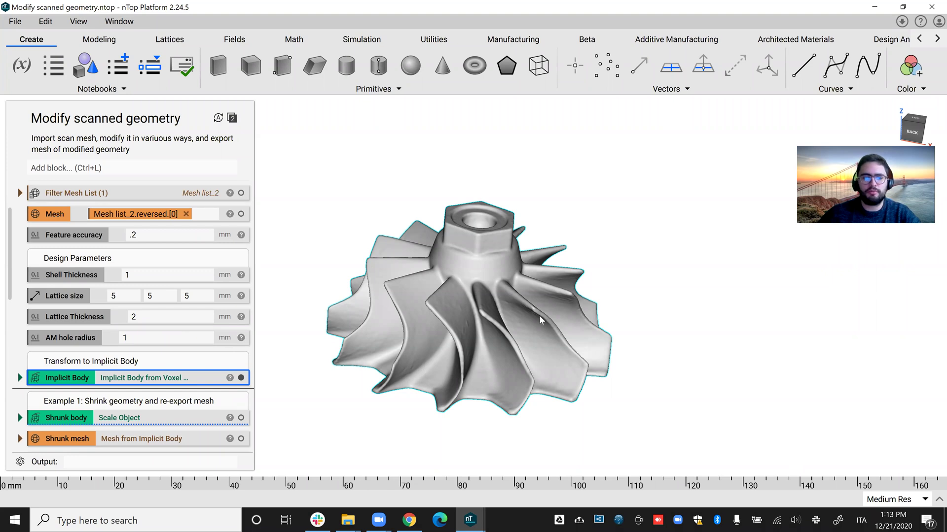
scroll(541, 320, up, 4)
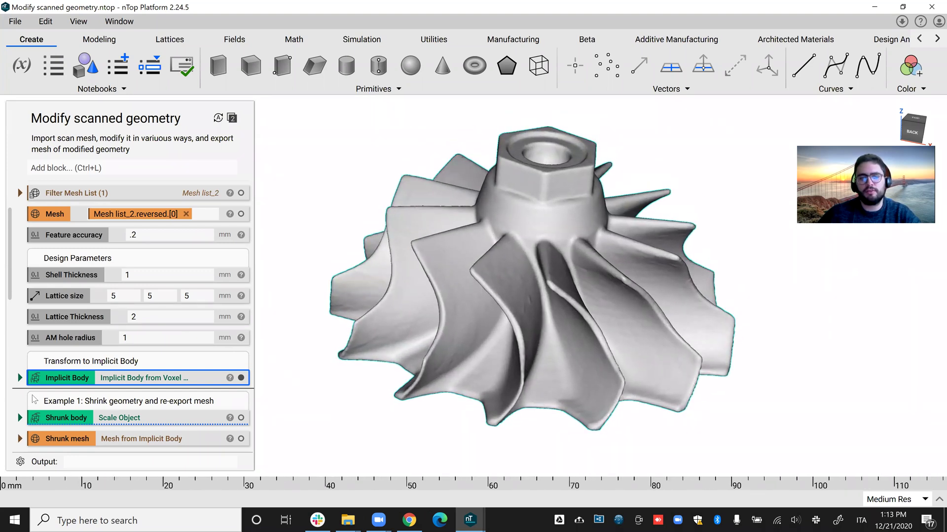
Display the Shrunk body of Example 1 and the Expanded body of Example 2 in turn.
click(122, 417)
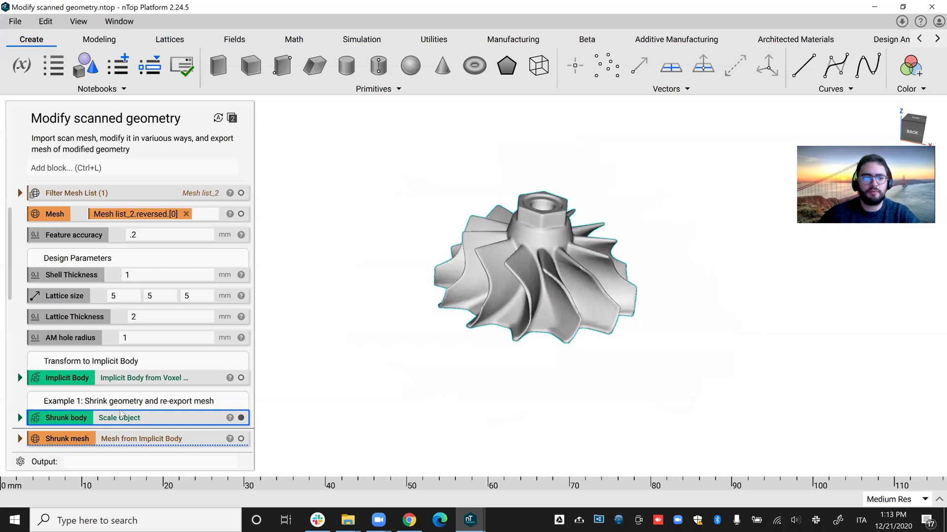
scroll(121, 417, down, 3)
click(124, 392)
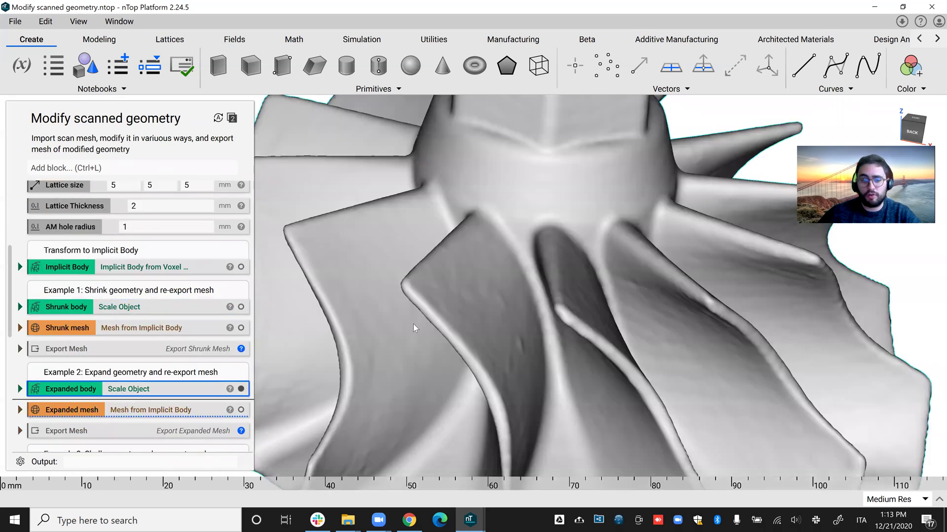
Display the Shelled body of Example 3 and inspect its wall with a horizontal section cut raised to a centre Z of about 26.07.
scroll(99, 370, down, 3)
click(114, 365)
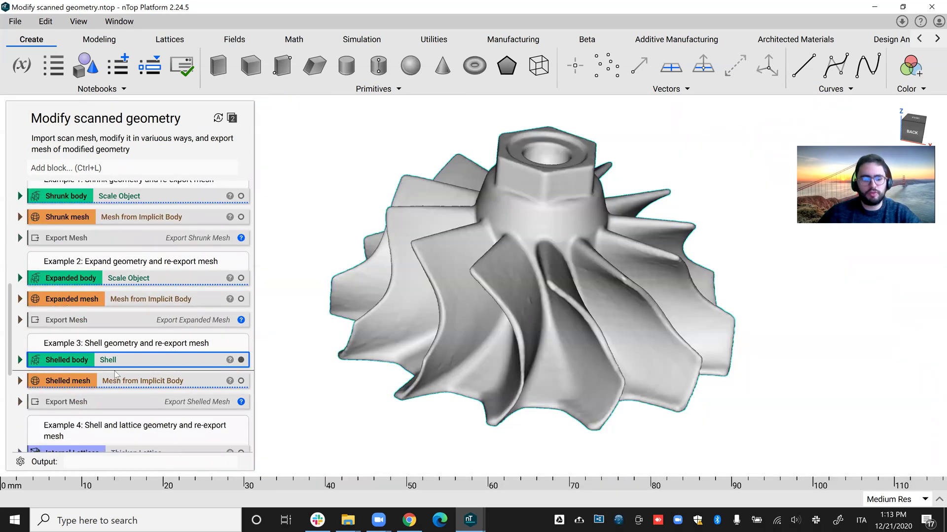
key(x)
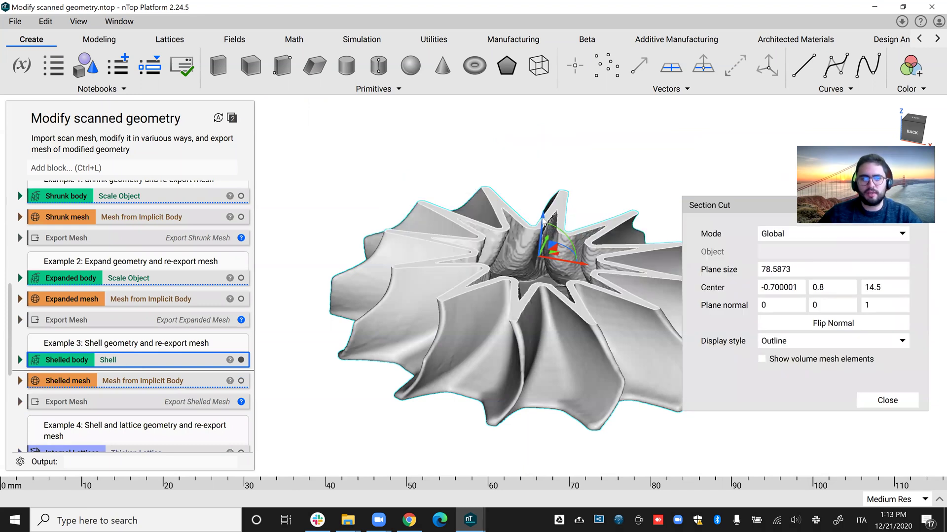
drag(543, 221, 569, 109)
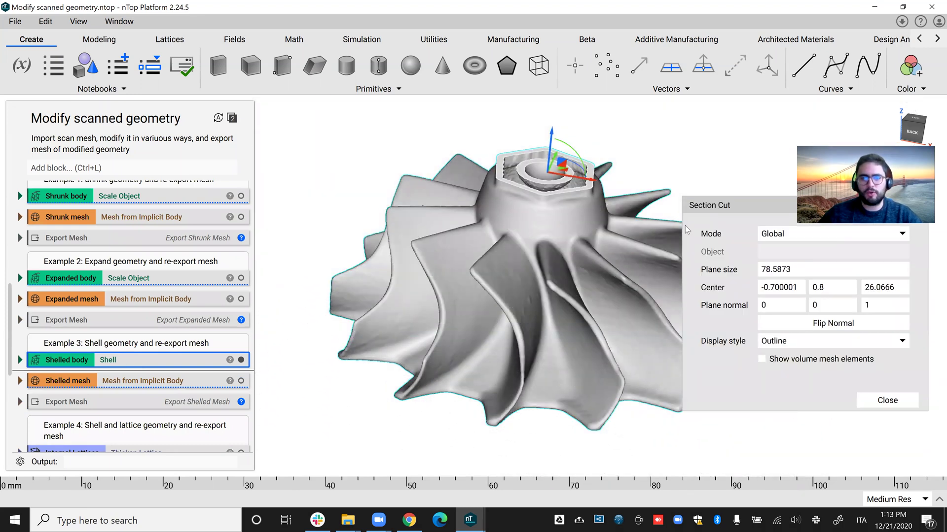
click(882, 400)
Display Example 4's shelled and latticed Boolean Subtract body and section it with a near-vertical plane, normal about 0.995, 0, 0.097.
scroll(103, 370, down, 1)
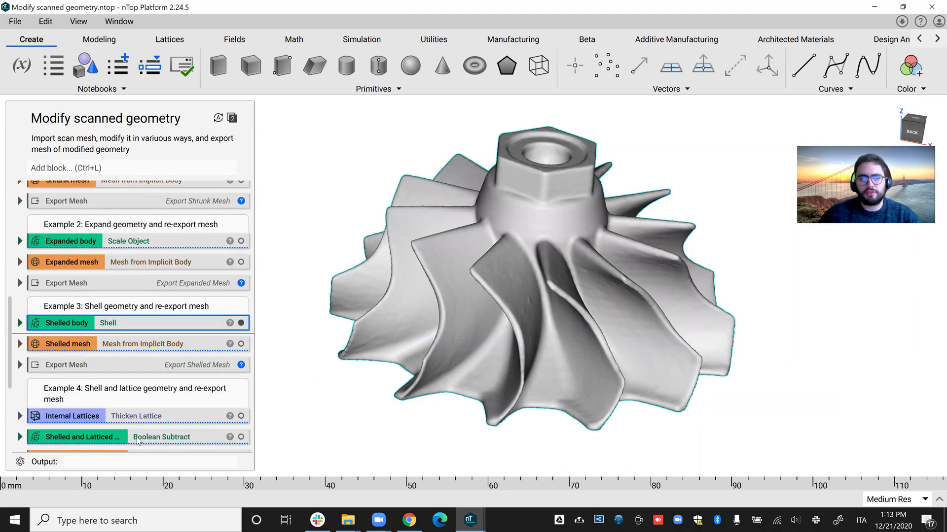
click(141, 442)
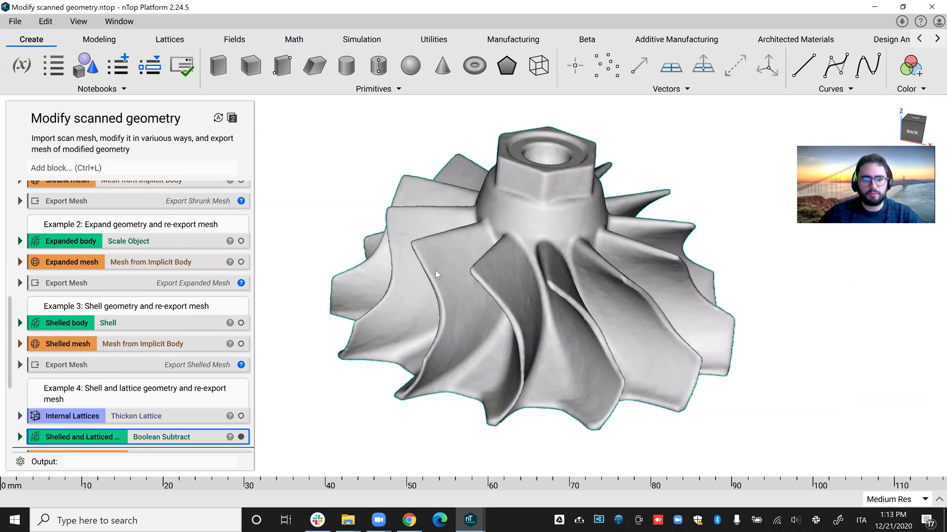
key(x)
drag(570, 243, 581, 380)
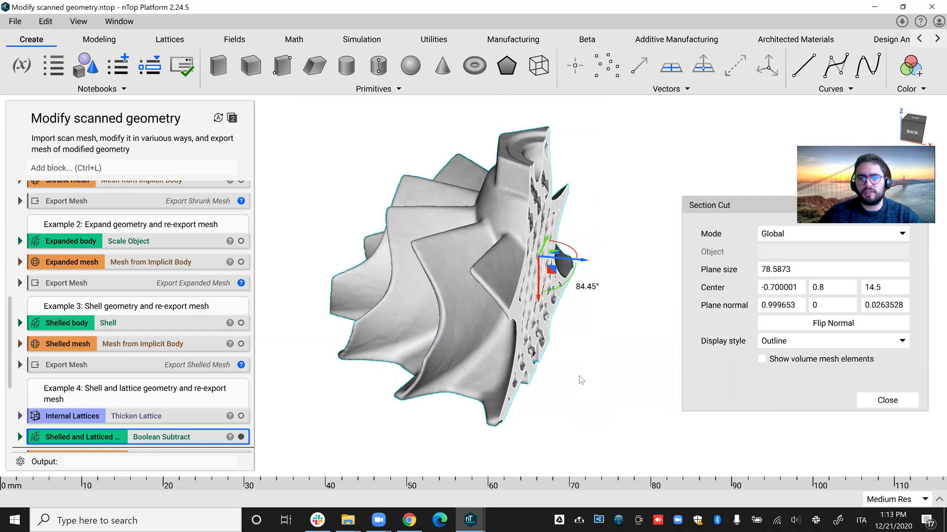
right_drag(581, 380, 437, 388)
scroll(477, 393, up, 3)
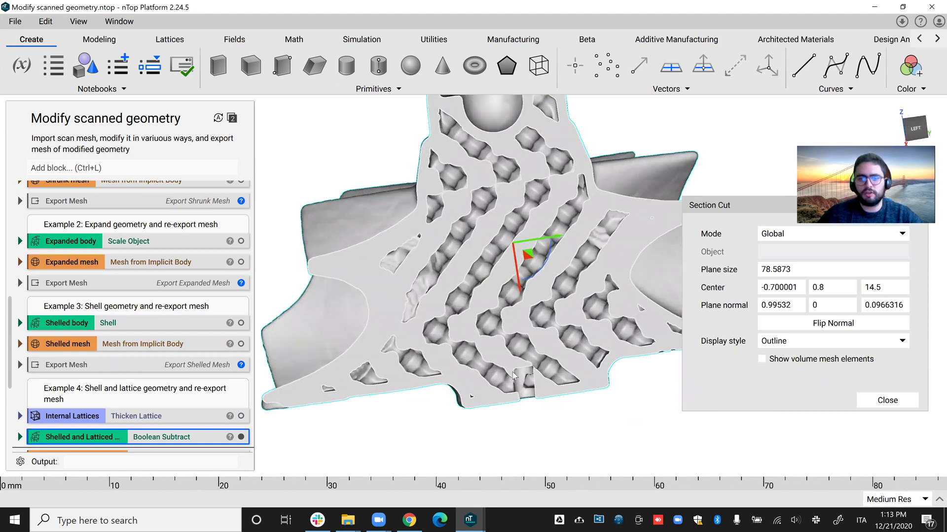
Examine the hole in the impeller's underside, shift the section plane to a centre X of about -2.44, and close the section cut.
right_drag(513, 376, 510, 212)
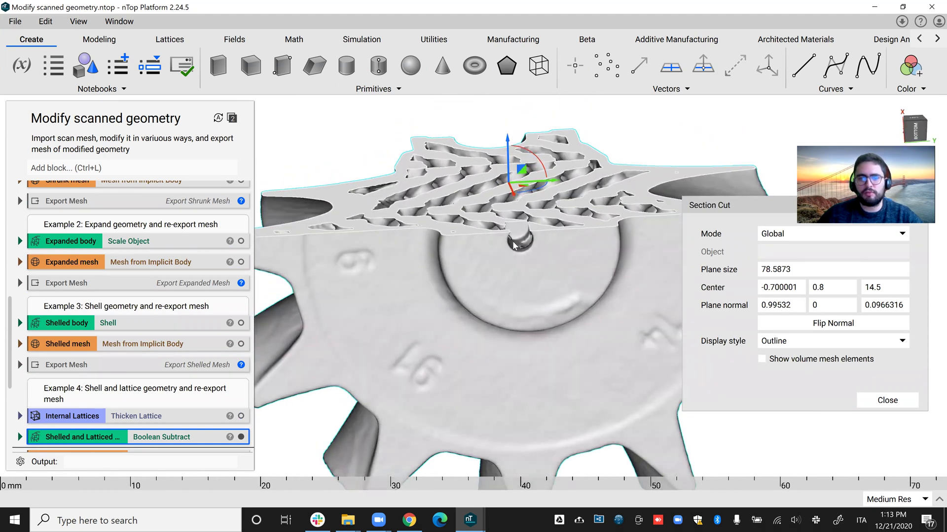
right_drag(532, 143, 655, 407)
drag(582, 243, 557, 241)
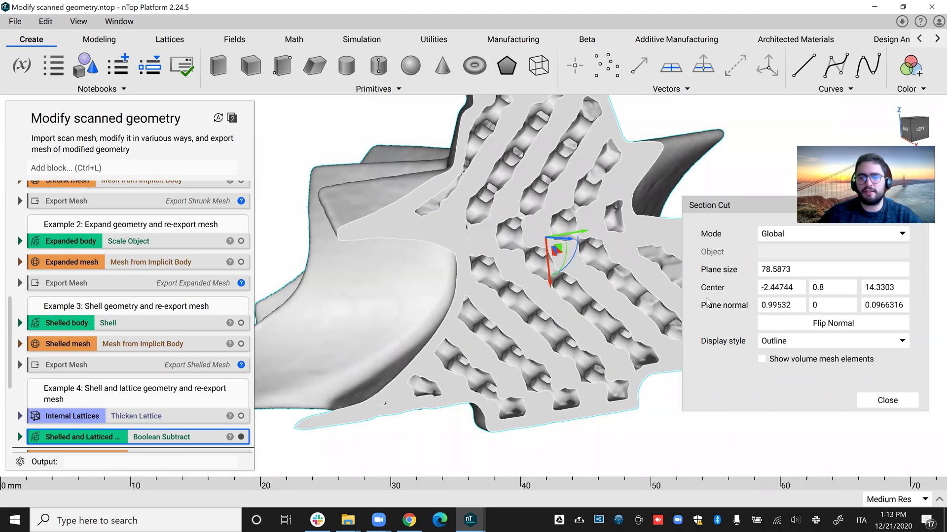
click(910, 404)
Display Example 4's shelled and latticed mesh and section it with a plane rotated to a normal of about 0.96, 0, 0.28.
scroll(85, 406, down, 1)
click(87, 421)
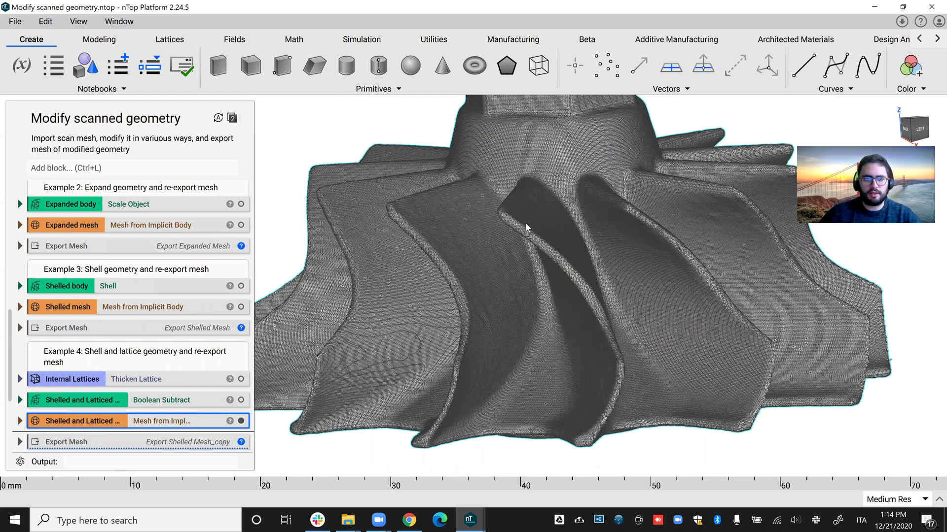
scroll(532, 183, down, 2)
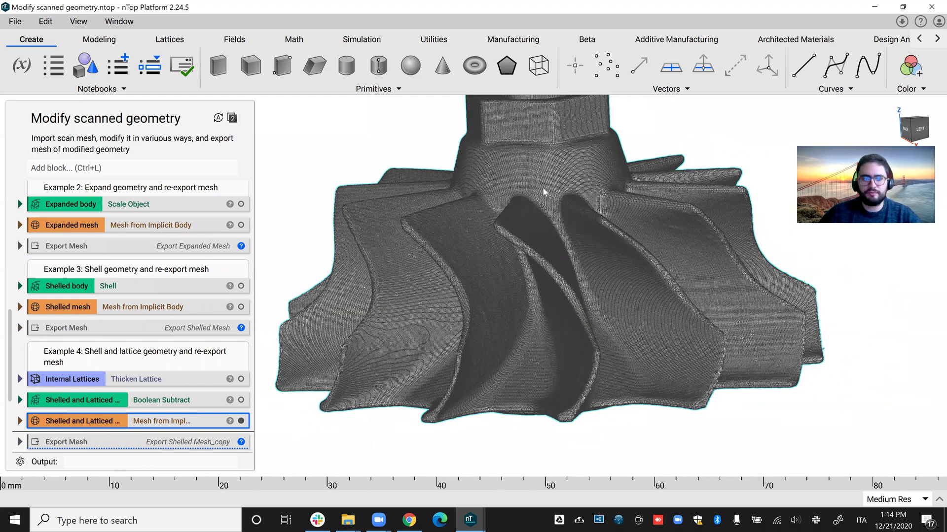
key(x)
right_drag(621, 385, 581, 296)
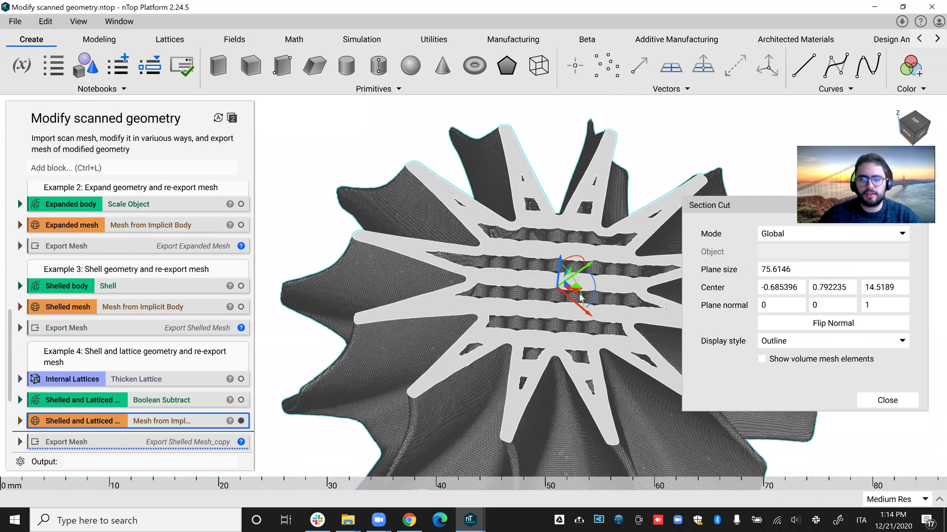
drag(583, 303, 587, 418)
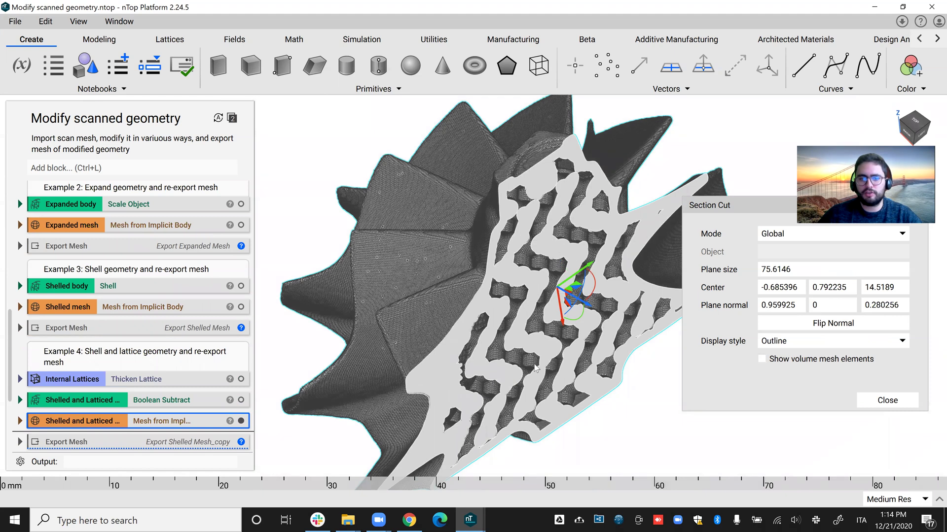
Examine the mesh triangles of the internal lattice, close the section cut, and view the whole impeller.
right_drag(413, 309, 452, 281)
scroll(446, 281, up, 5)
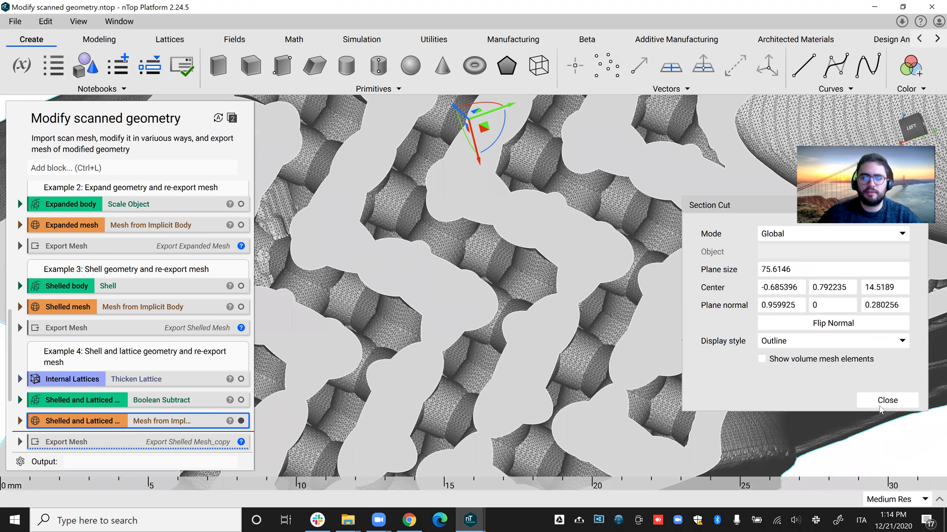
click(880, 408)
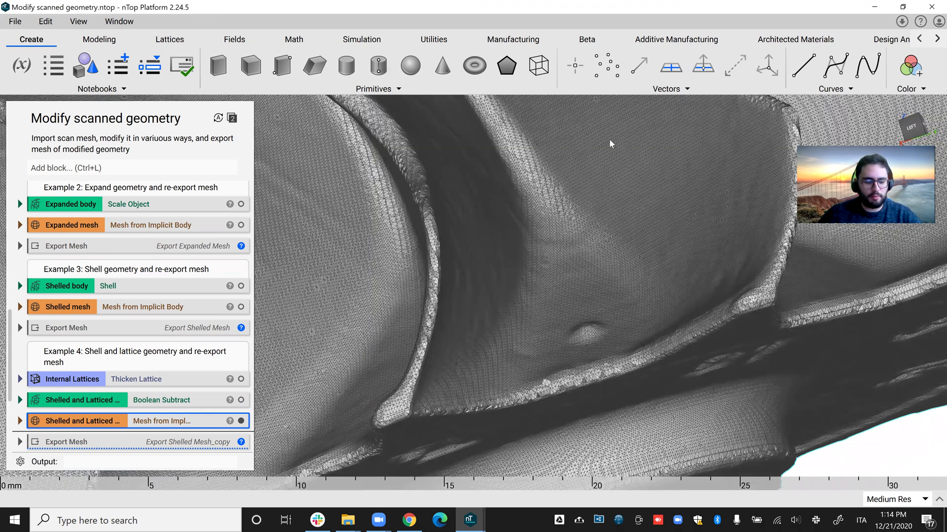
double_click(600, 235)
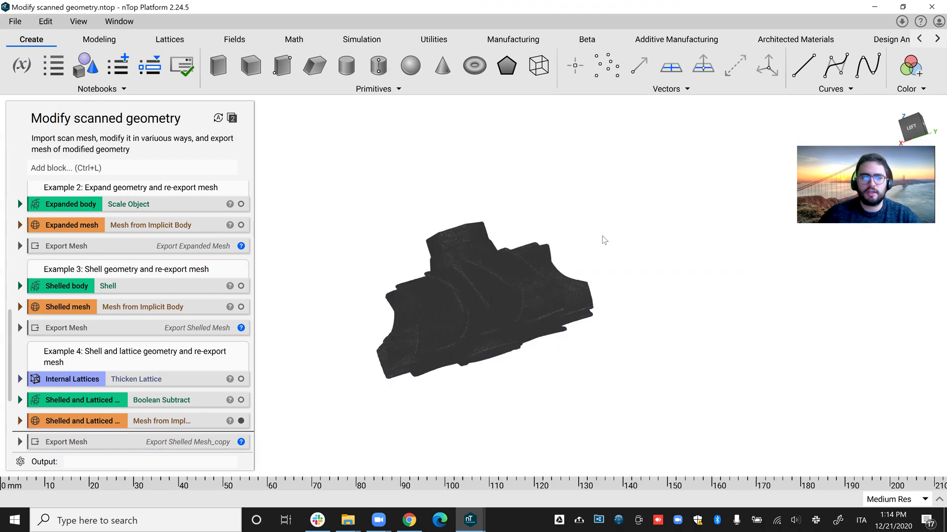
right_drag(459, 277, 557, 420)
Switch to the Modify scanned geometry_2 notebook and isolate the imported statue's Mesh block for viewing.
click(469, 519)
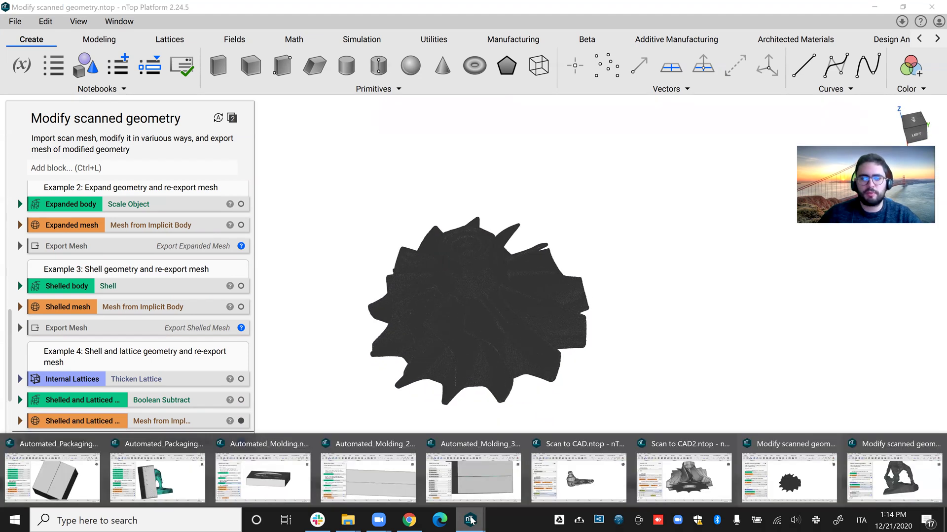
click(877, 473)
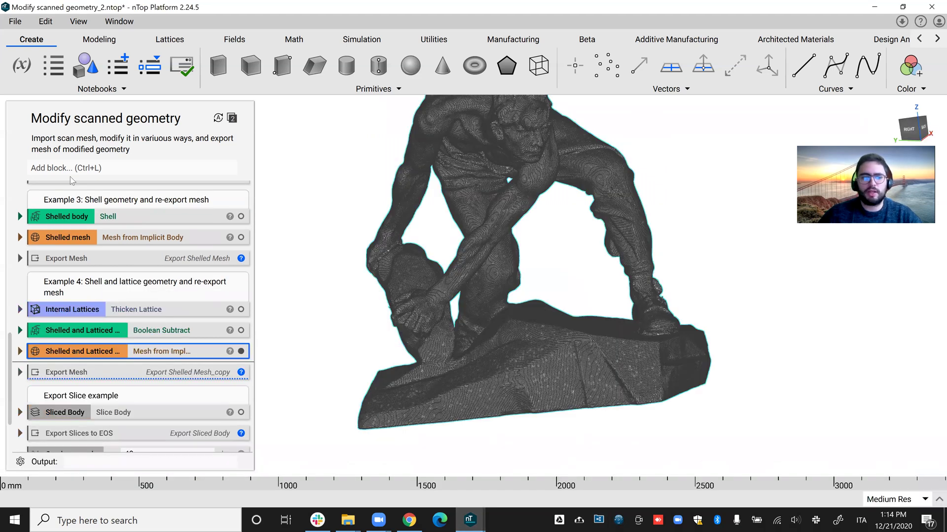
scroll(111, 301, up, 10)
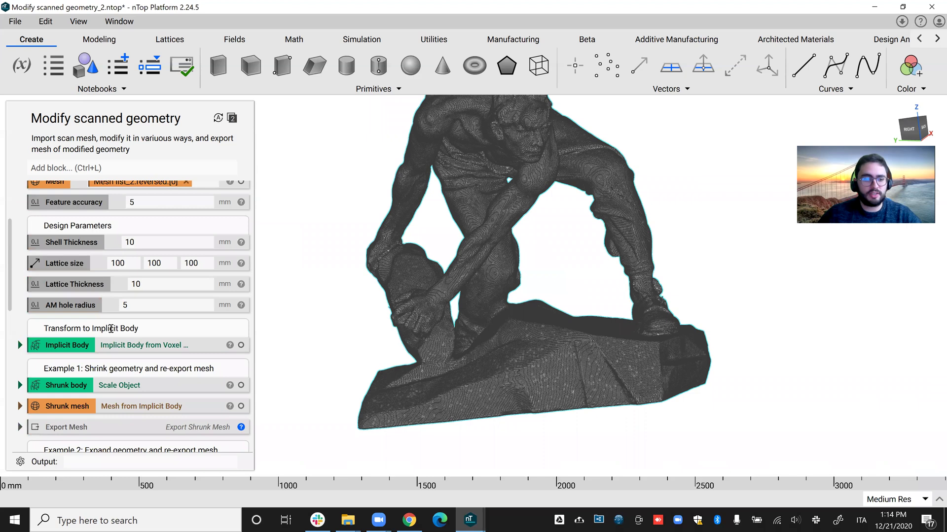
scroll(110, 328, up, 3)
click(53, 260)
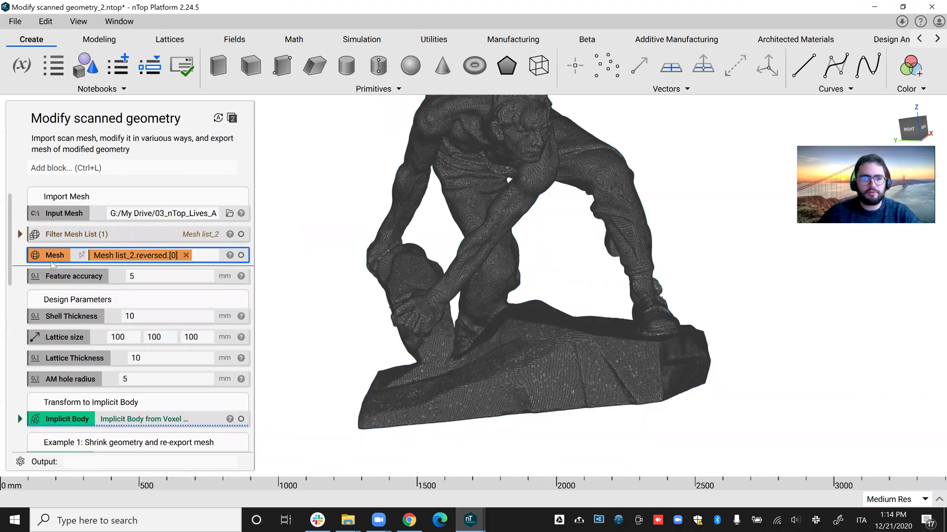
key(i)
right_drag(469, 267, 552, 291)
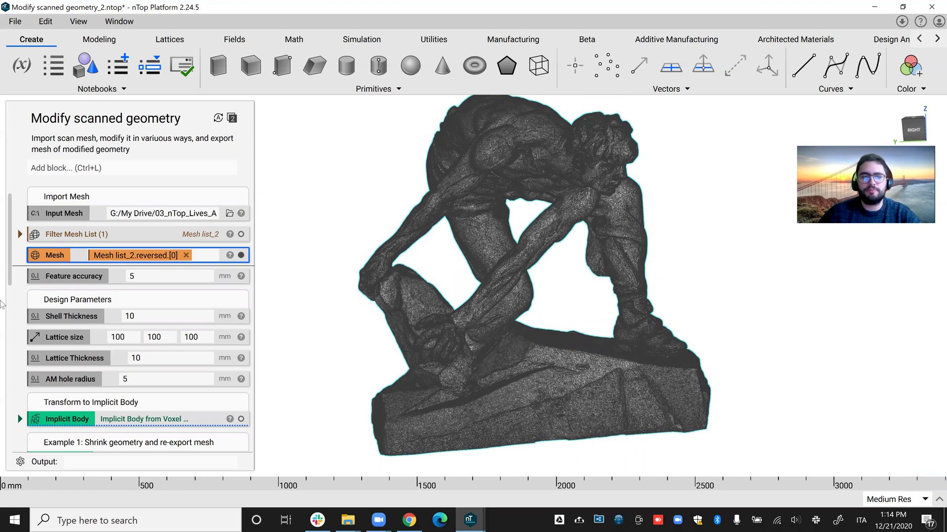
Inspect the interior of the statue's imported mesh with a horizontal section cut and close the cut.
scroll(123, 335, down, 10)
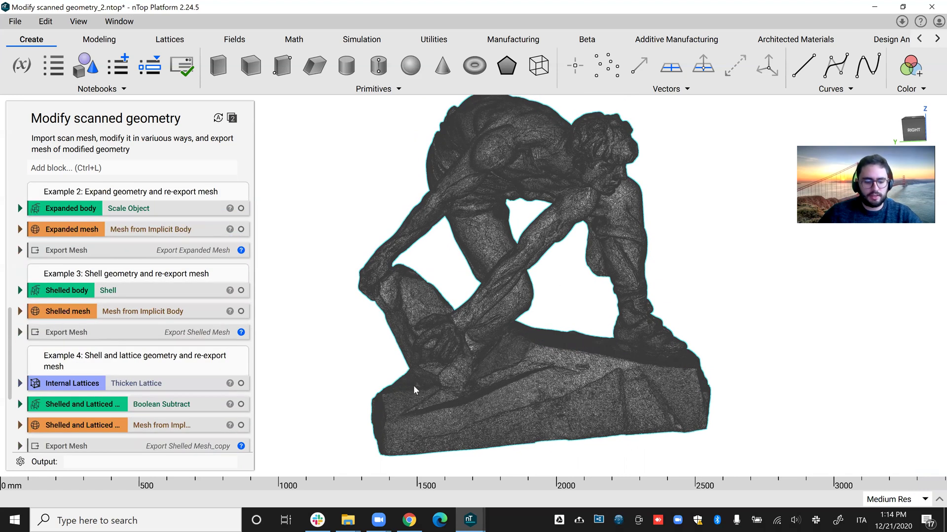
key(x)
mouse_move(497, 329)
right_down()
mouse_move(490, 405)
mouse_move(498, 348)
right_up()
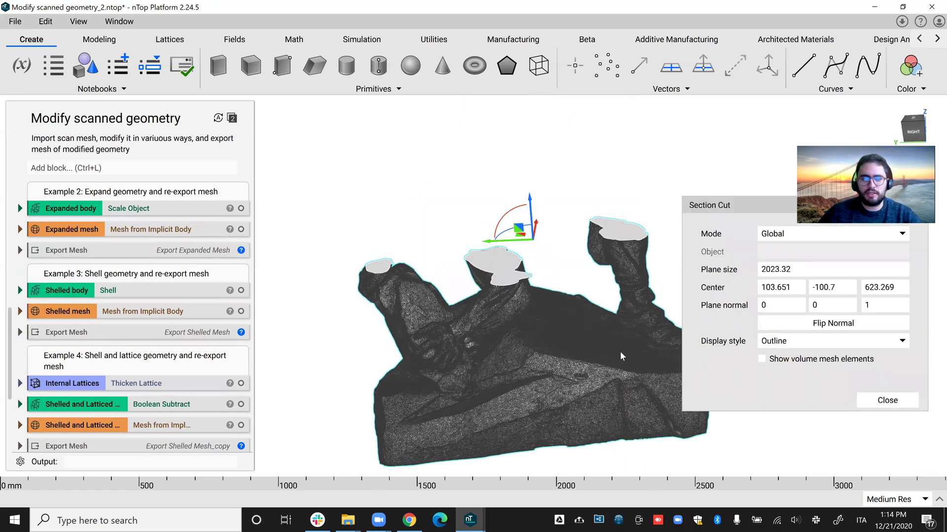
click(874, 404)
Display the statue's shelled and latticed mesh from Example 4 and inspect its lattice with a section plane rotated to near-vertical, normal about 0, -1, 0.01.
scroll(193, 380, down, 4)
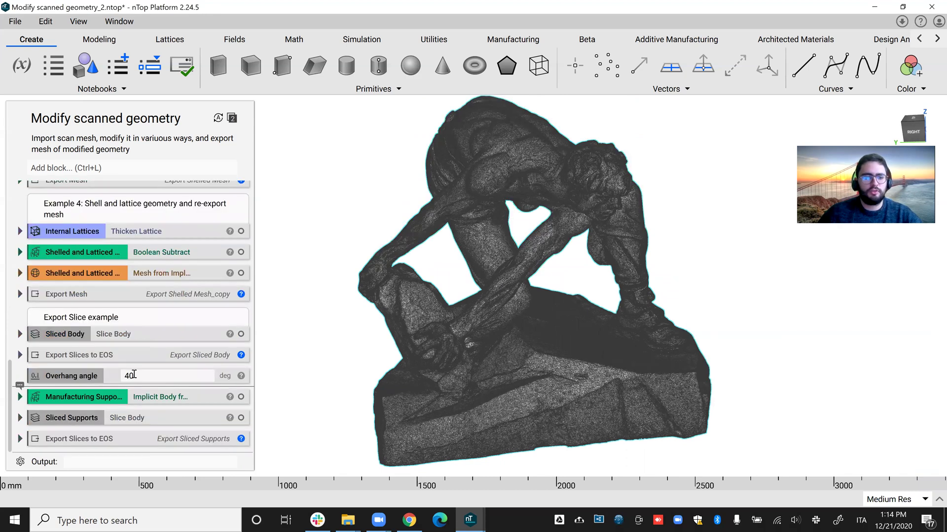
click(105, 275)
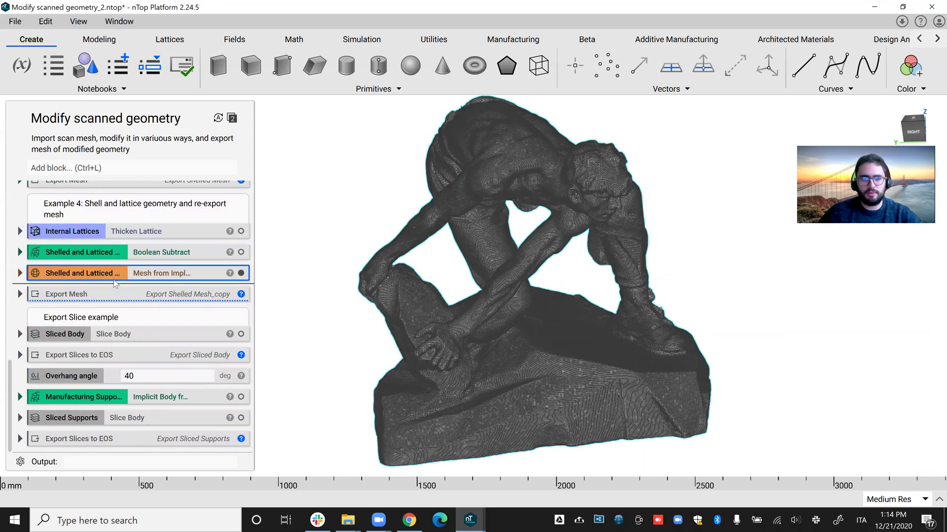
key(ctrl+shift+x)
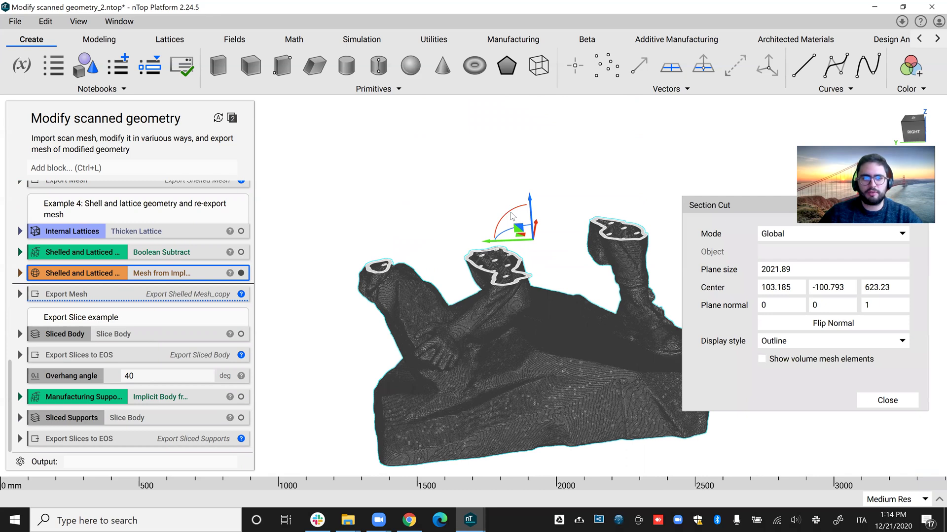
drag(511, 217, 576, 235)
right_drag(521, 372, 410, 397)
scroll(411, 396, up, 5)
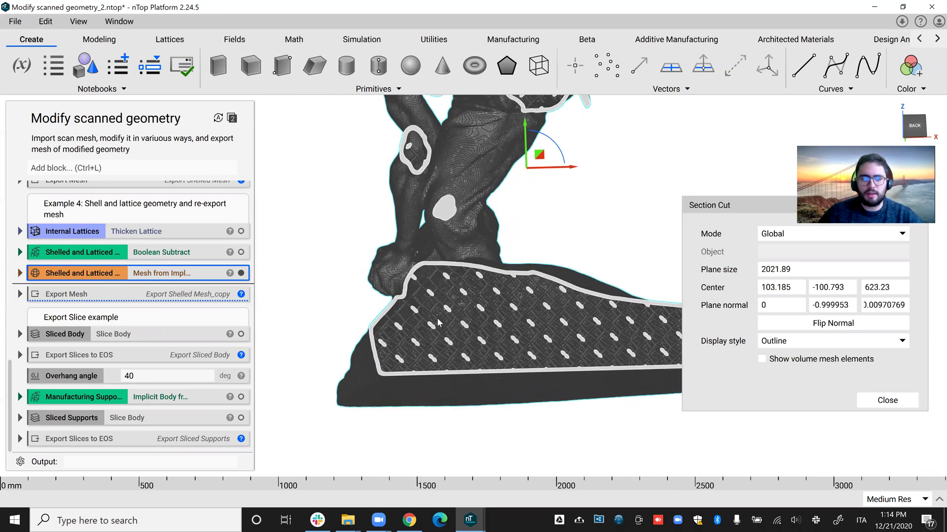
Examine the internal lattice in the statue's base up close, close the section cut, and view the whole statue.
scroll(436, 322, up, 2)
right_drag(479, 353, 513, 348)
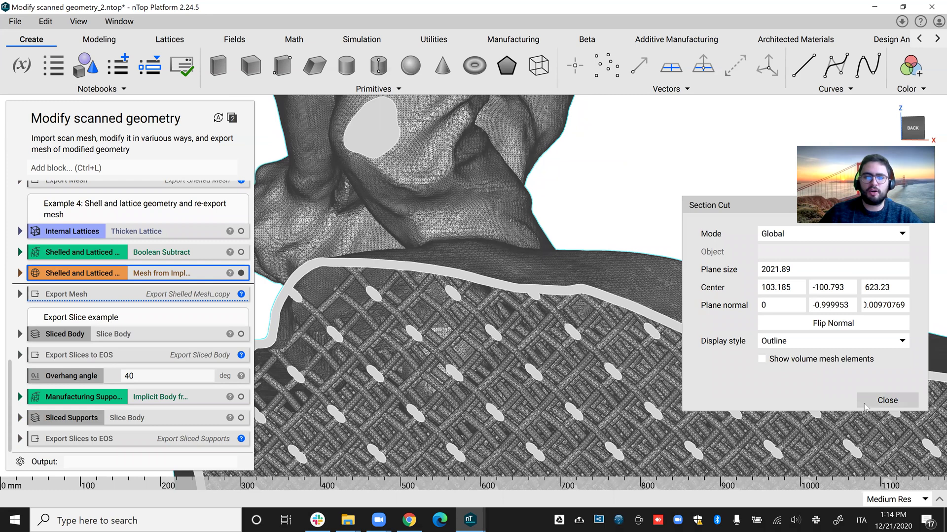
click(864, 403)
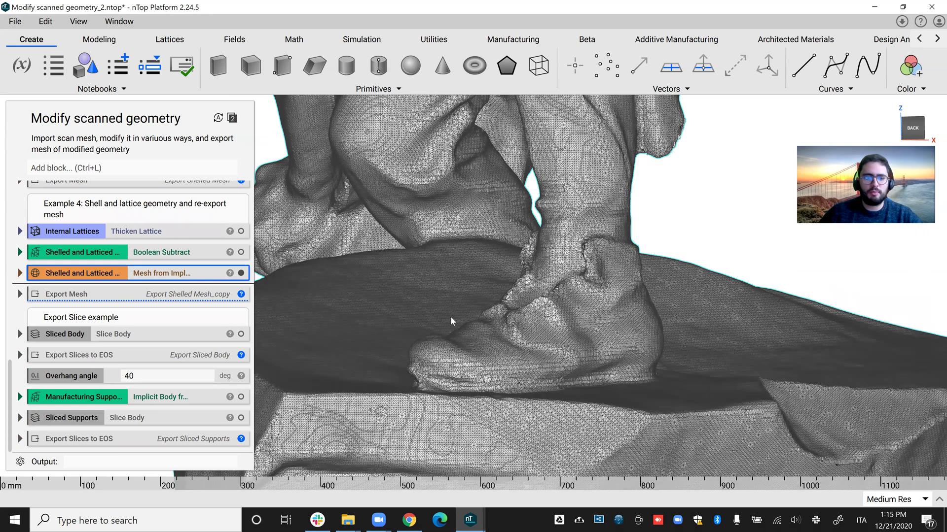
scroll(450, 320, down, 8)
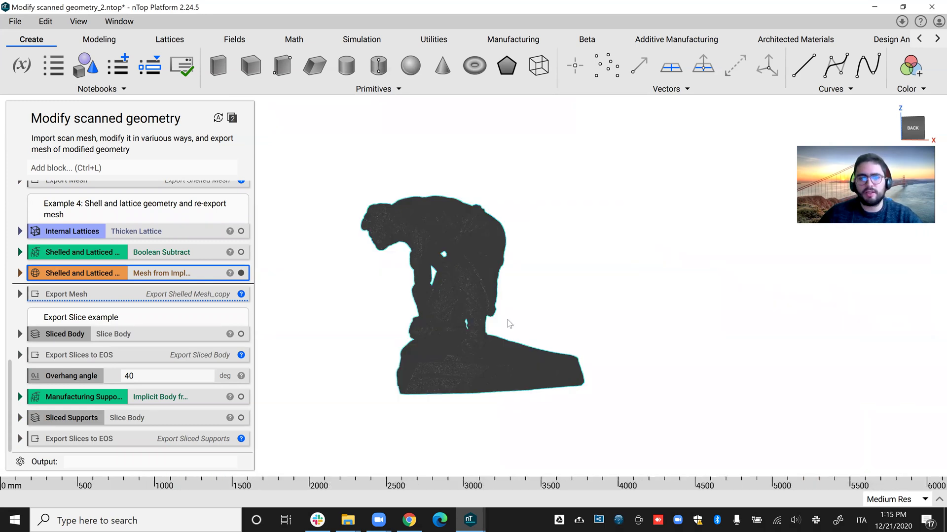
right_drag(509, 322, 604, 325)
scroll(493, 296, up, 2)
middle_drag(495, 296, 584, 258)
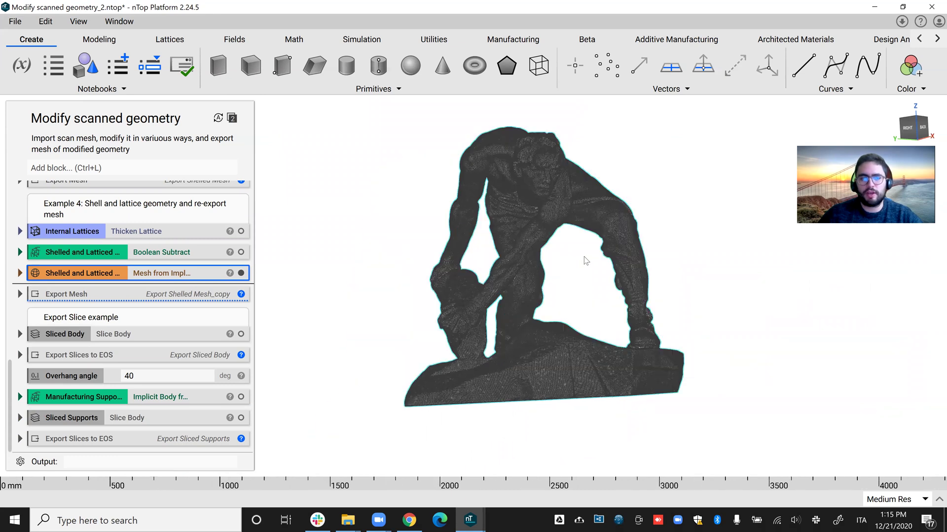
right_drag(583, 257, 617, 276)
scroll(617, 277, up, 1)
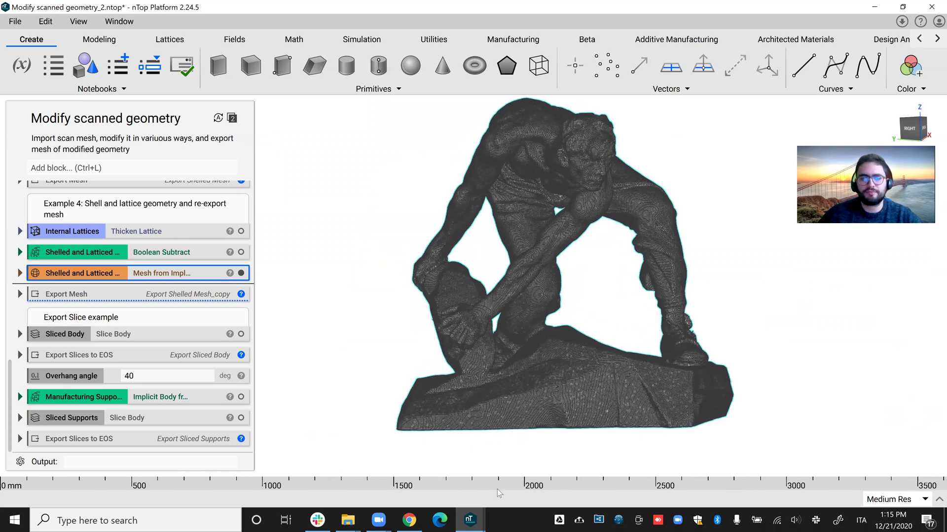
Consult the application possibilities on the Scan applications with nTop slide in Chrome, and switch to the Automated_Packaging_ notebook in nTop Platform.
click(403, 521)
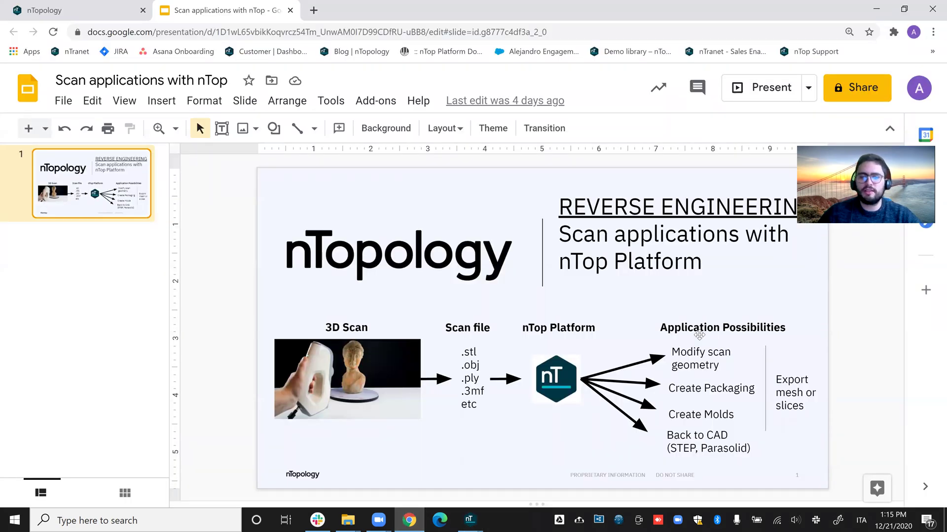
click(483, 521)
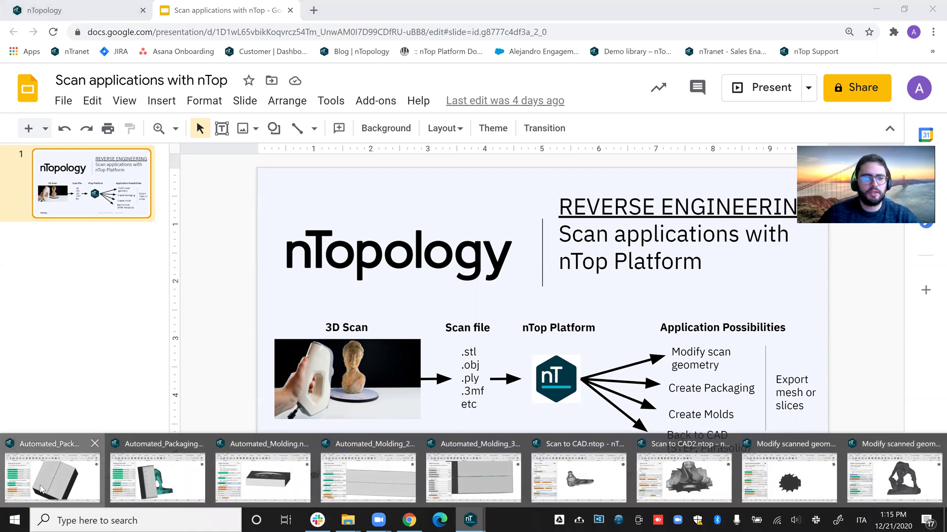
click(55, 473)
scroll(97, 373, up, 10)
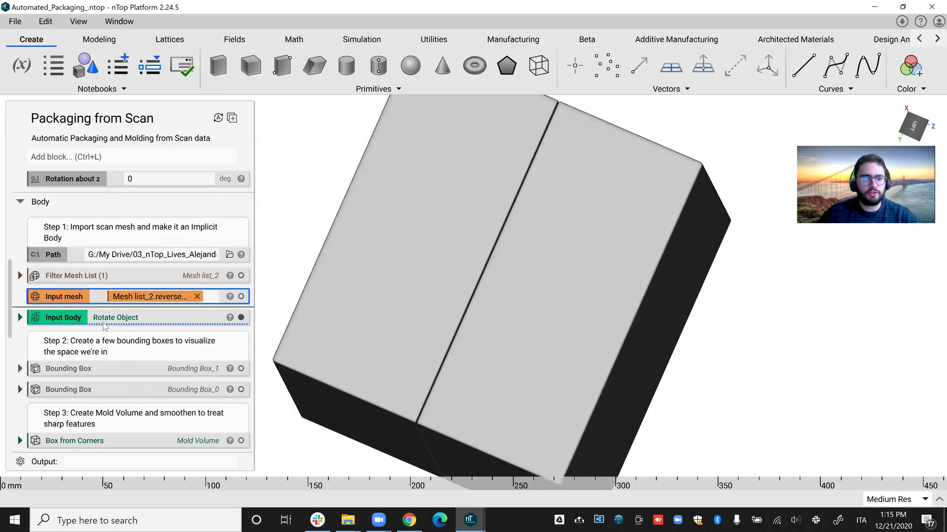
Isolate the scanned part's Input mesh for viewing, and isolate its implicit Input Body for comparison.
key(i)
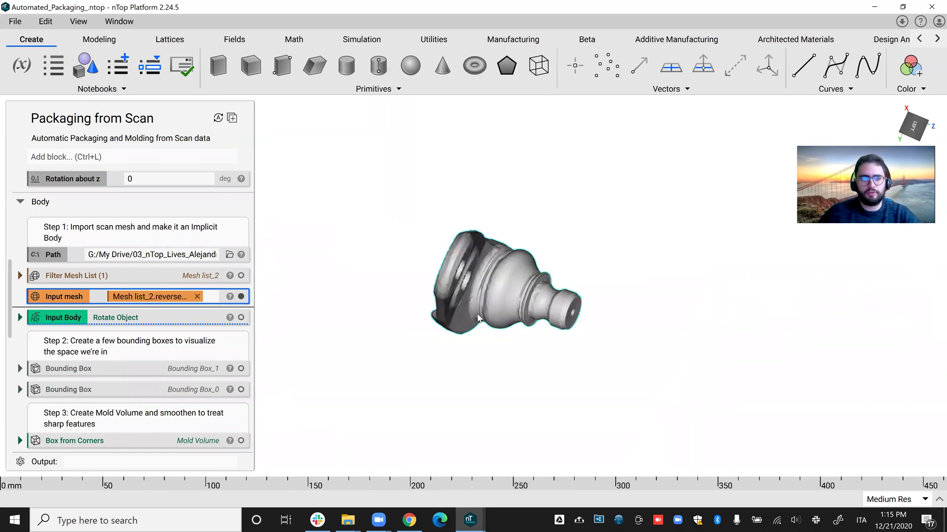
right_drag(477, 314, 470, 157)
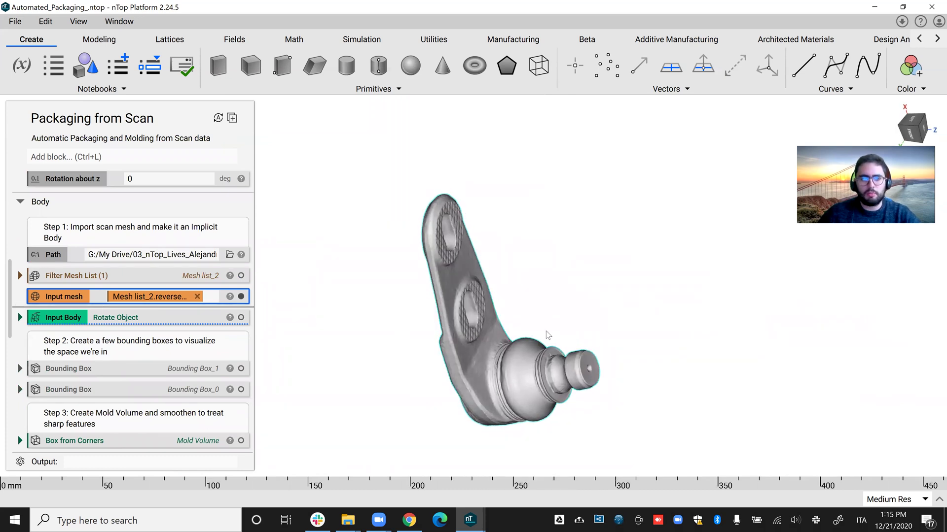
right_drag(548, 333, 487, 221)
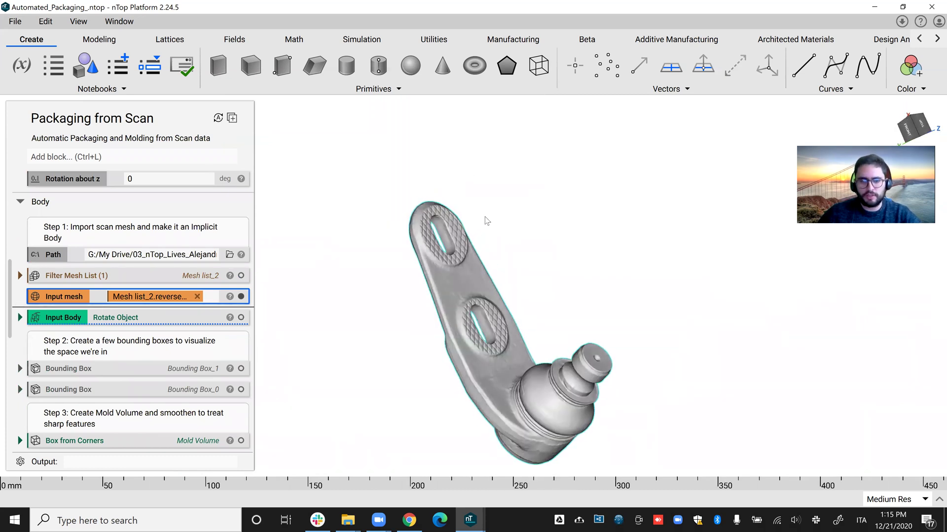
click(107, 320)
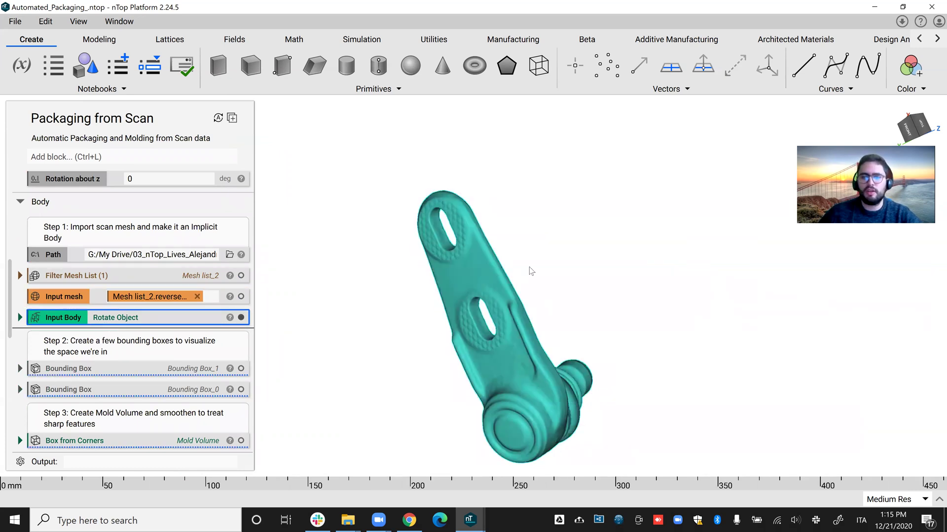
right_drag(499, 267, 521, 266)
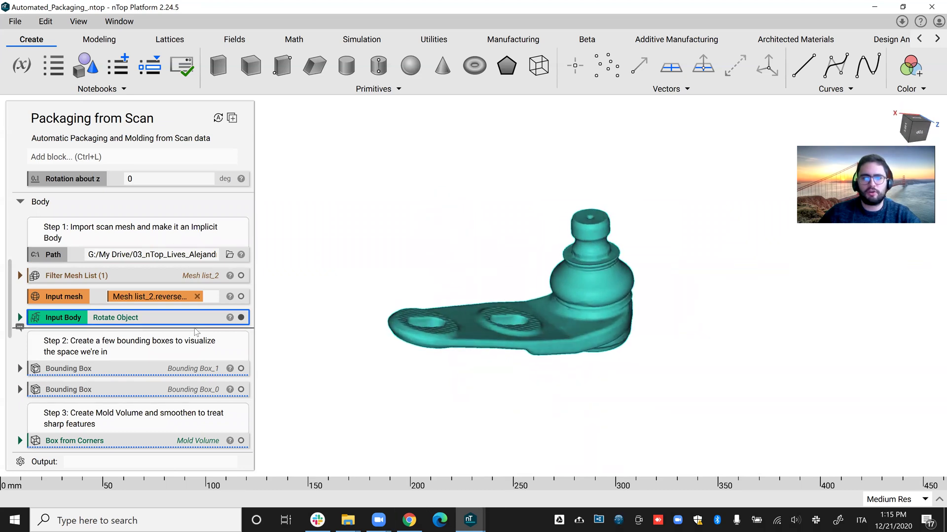
Display the Packaging half 1 block from Step 5 together with the Input Body and examine how the part sits in it.
scroll(197, 345, down, 10)
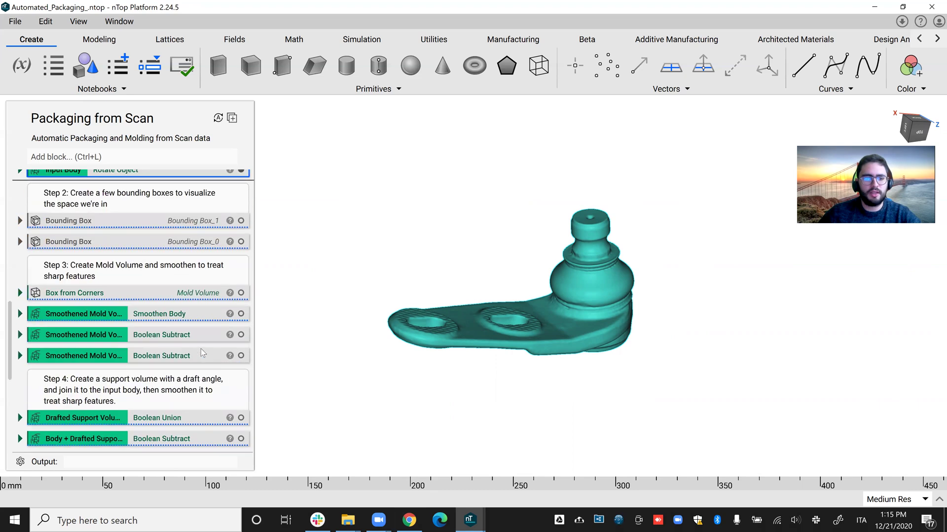
click(242, 352)
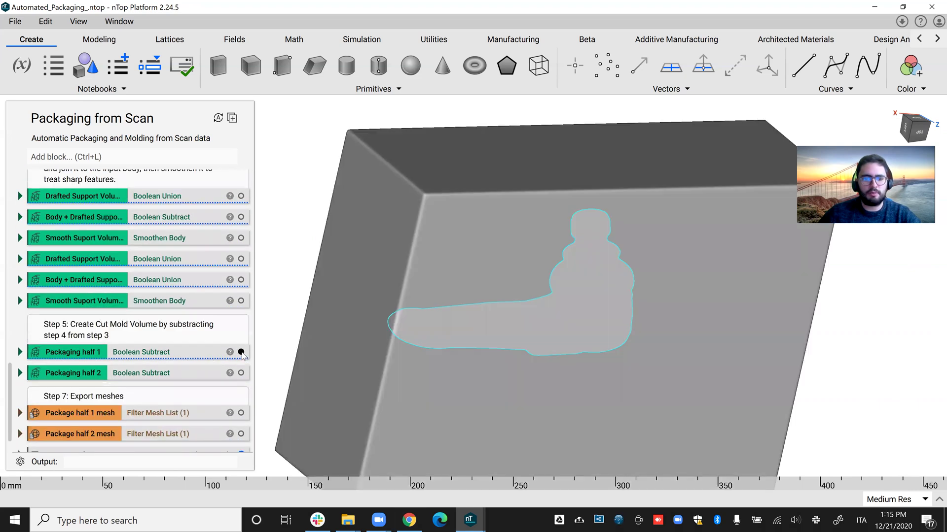
right_drag(449, 386, 882, 451)
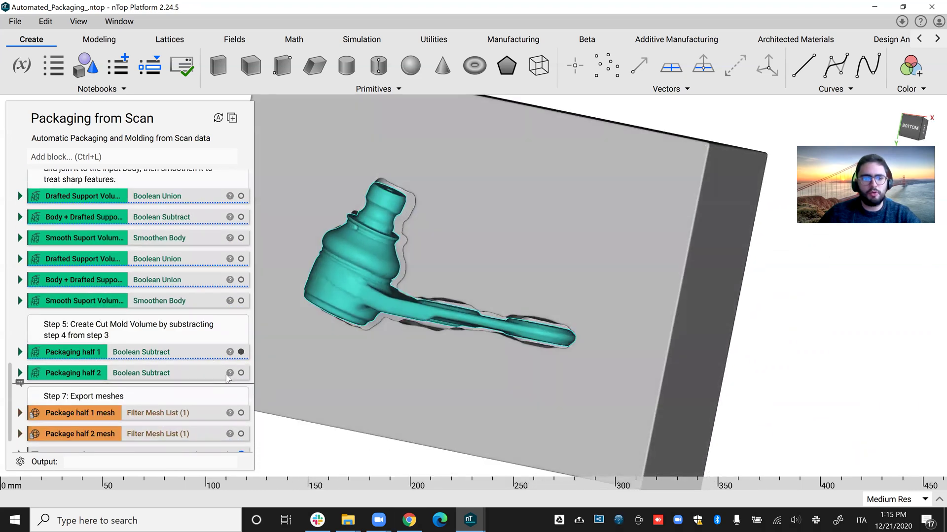
Show Packaging half 2 instead of Packaging half 1 and examine the part's fit in its cavity.
click(241, 373)
click(241, 352)
right_drag(571, 339, 388, 263)
scroll(521, 353, up, 3)
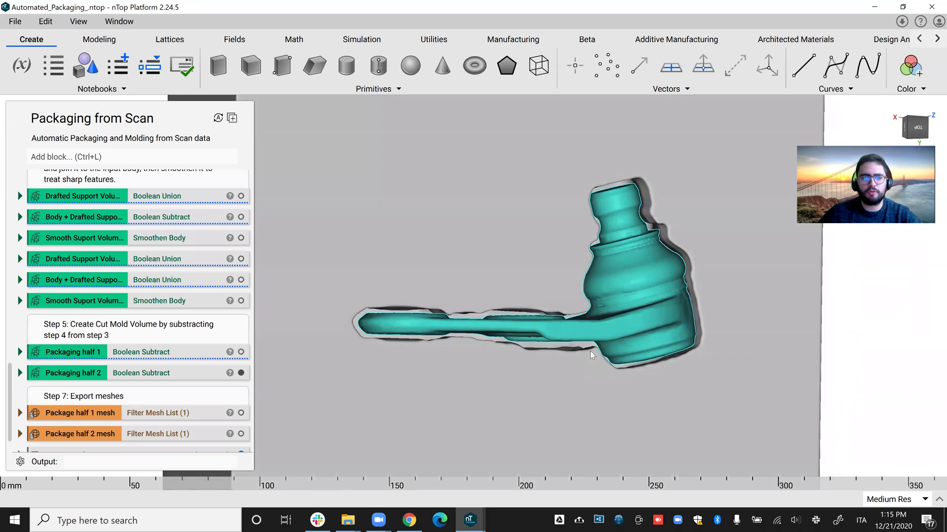
right_drag(591, 351, 611, 352)
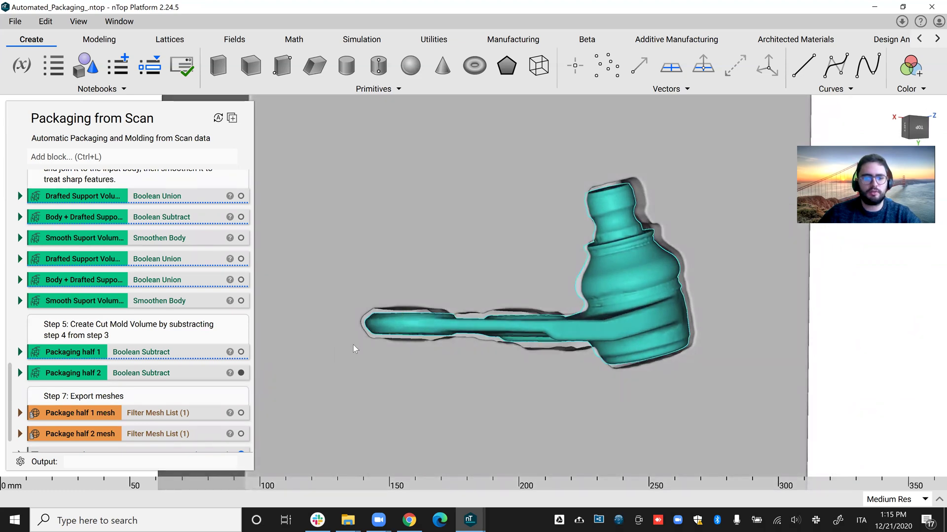
Compare the two packaging halves around the part by showing Packaging half 1 from the side and returning to Packaging half 2.
click(245, 355)
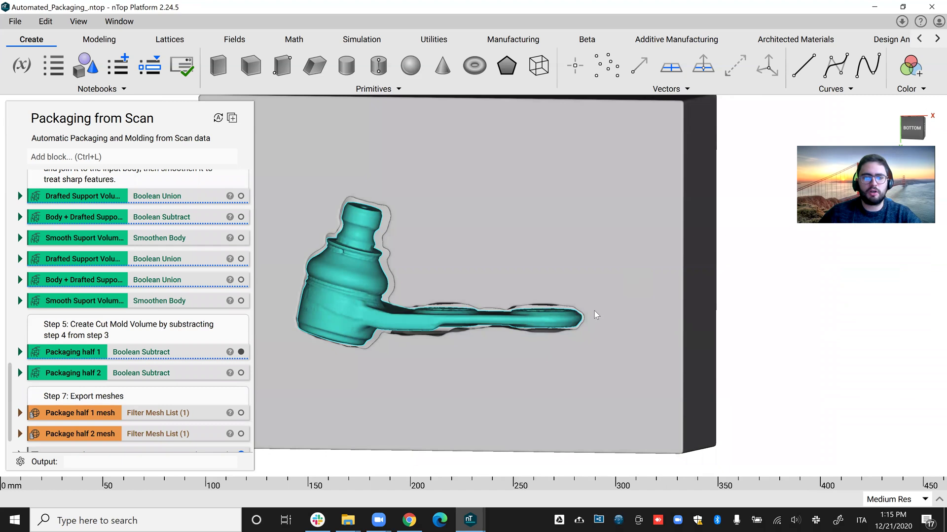
right_drag(551, 295, 373, 300)
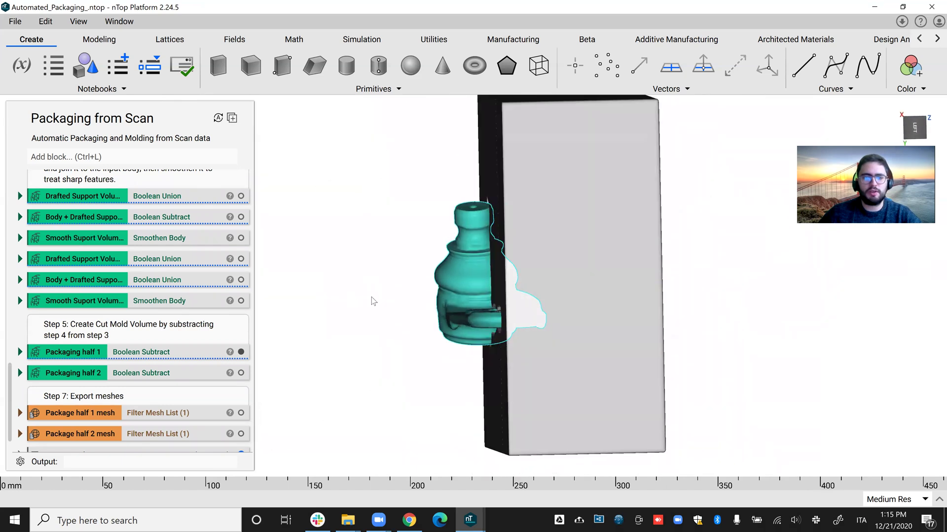
click(242, 373)
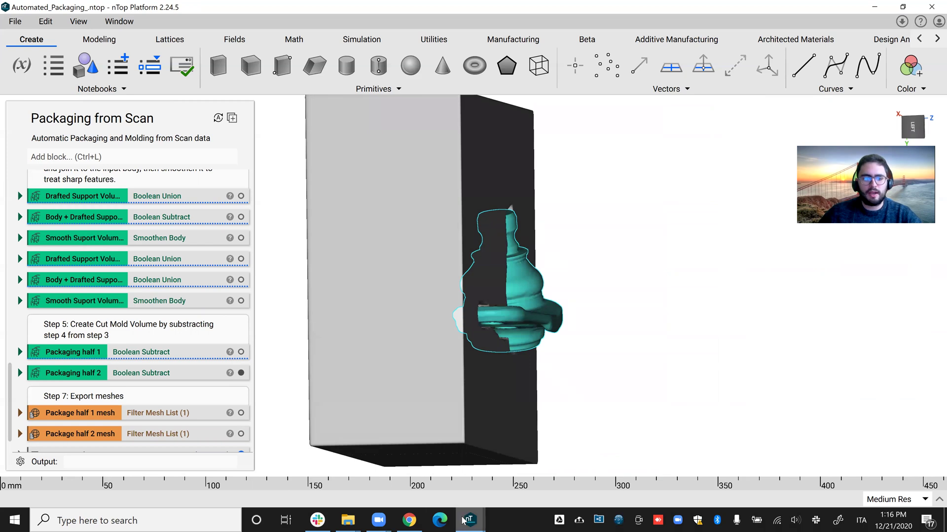
Switch to the Automated_Packaging_2 notebook and isolate the statue's Input mesh, followed by its implicit Input Body.
click(464, 521)
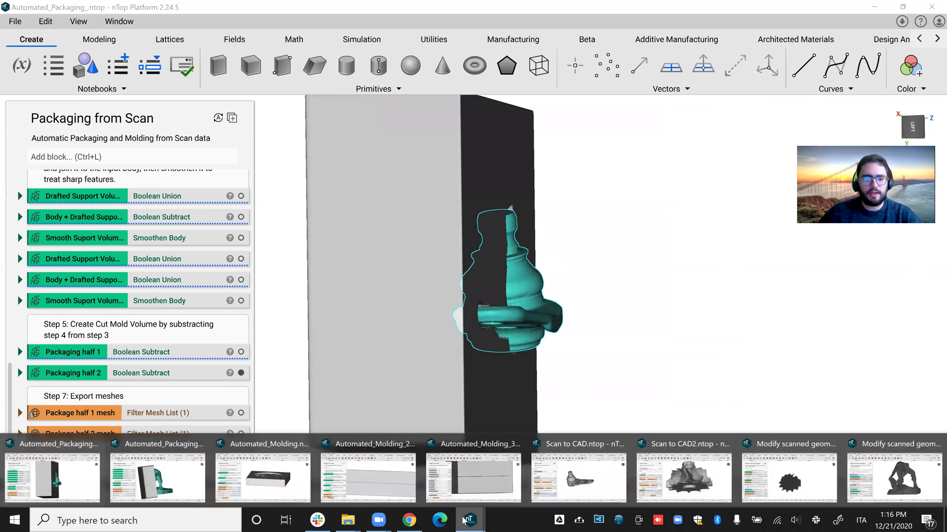
click(185, 489)
scroll(196, 344, up, 10)
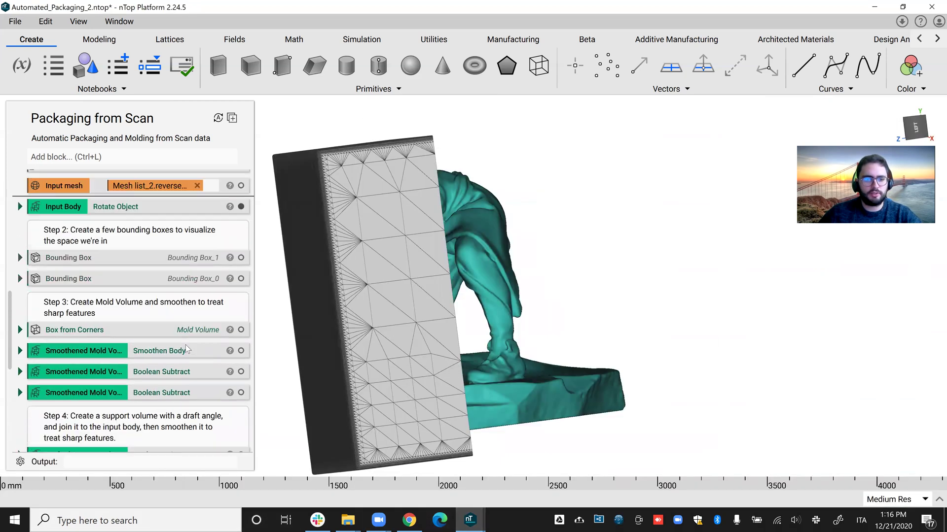
click(56, 224)
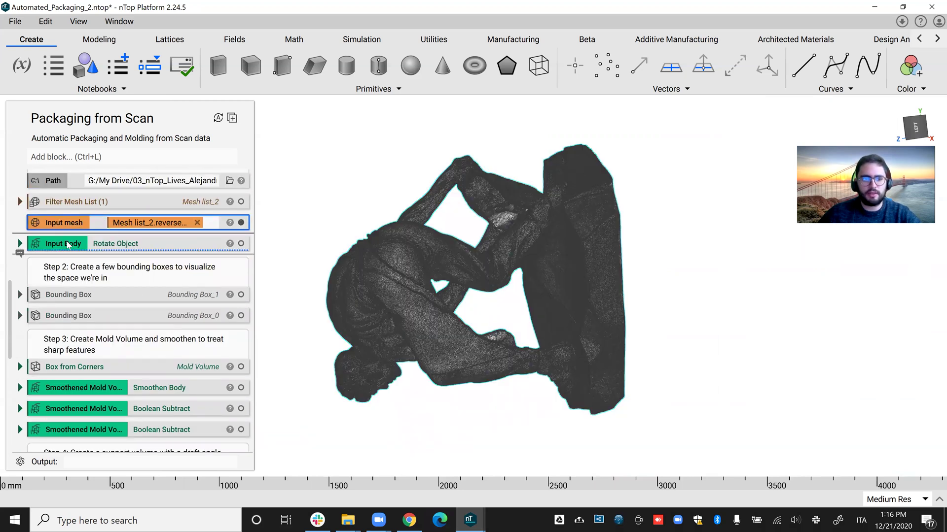
click(69, 244)
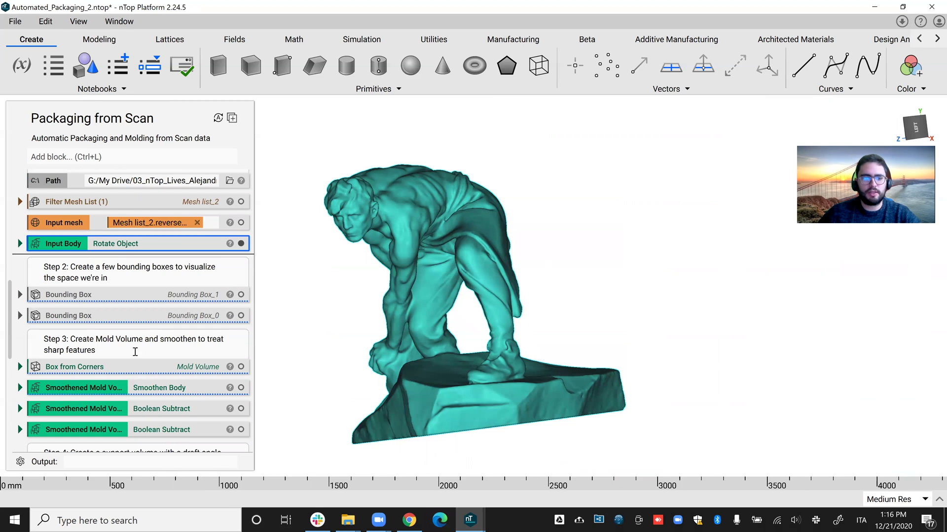
Display the Package half 1 mesh from Step 7 with the statue and examine the cavity around it.
scroll(135, 351, down, 10)
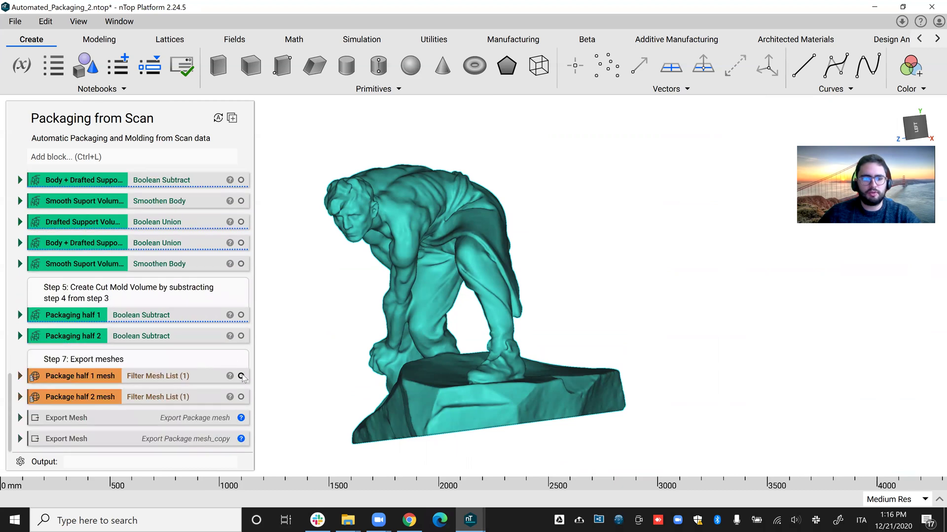
click(242, 375)
right_drag(569, 365, 343, 372)
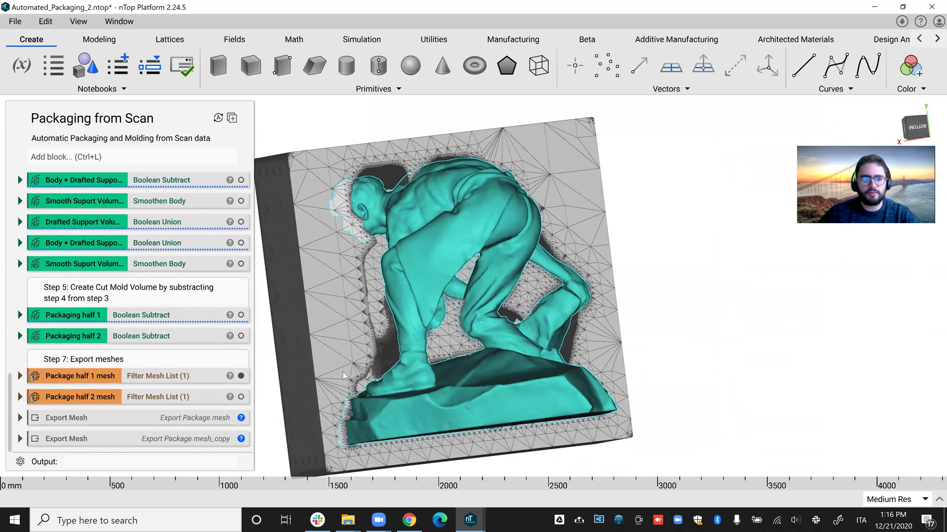
scroll(227, 353, up, 4)
scroll(260, 316, up, 1)
scroll(230, 351, down, 4)
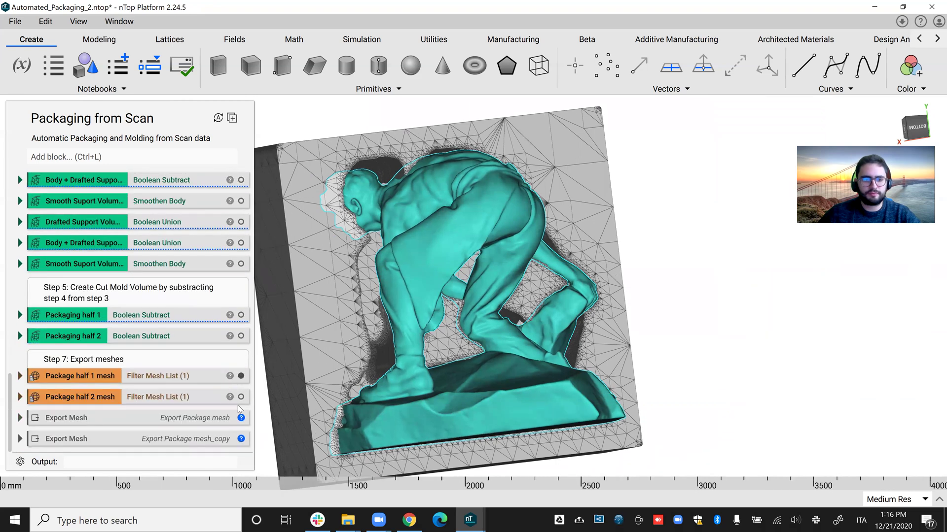
Show the Package half 2 mesh instead of the first half and examine the statue's fit from its open side.
click(241, 397)
click(241, 376)
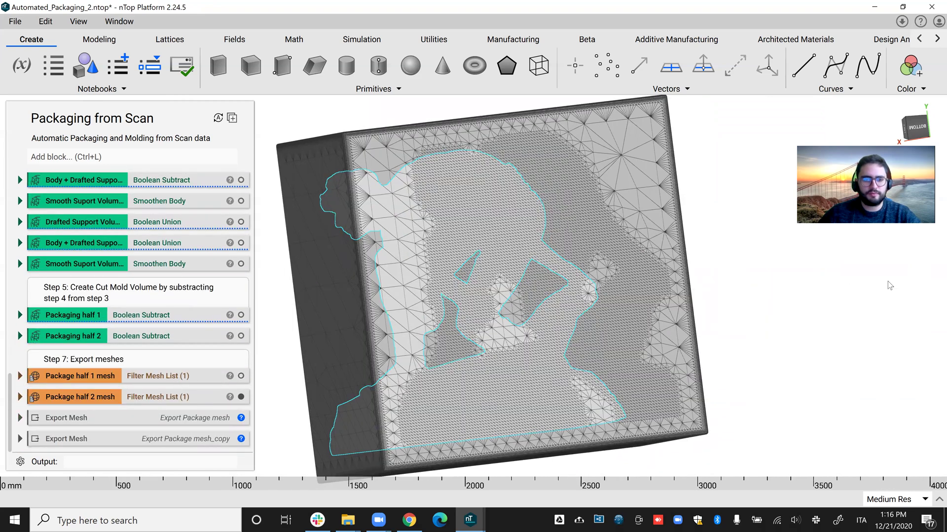
right_drag(889, 285, 931, 266)
right_drag(591, 281, 763, 282)
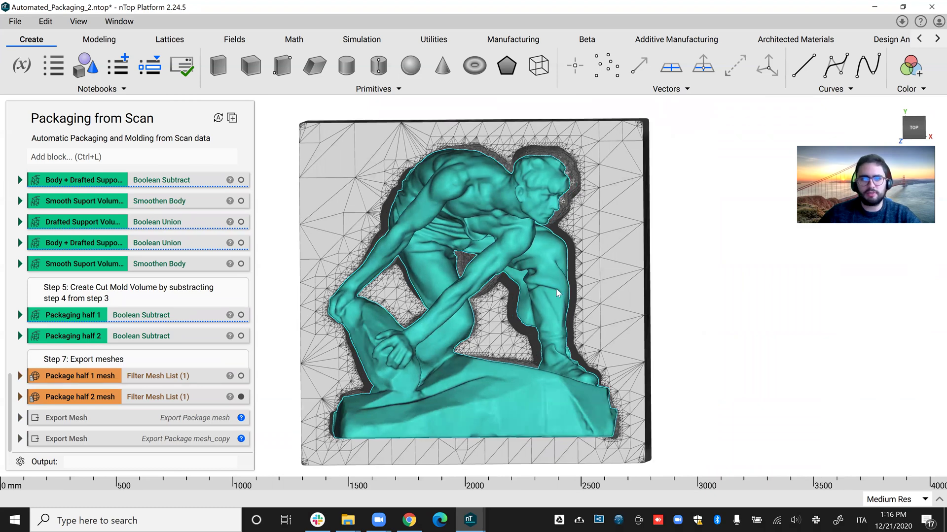
right_drag(557, 294, 326, 374)
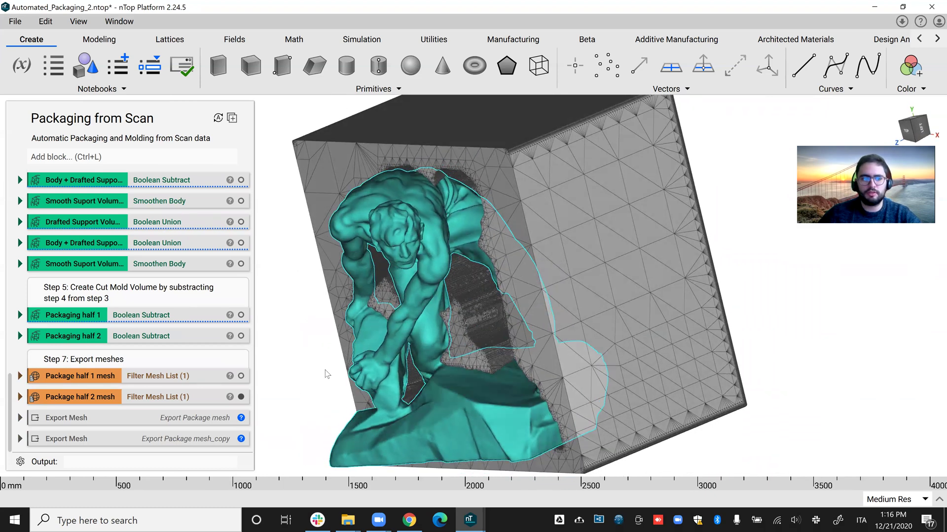
Hide the Package half 2 mesh and show the Package half 1 mesh around the statue again.
click(241, 376)
click(241, 397)
right_drag(552, 302, 697, 347)
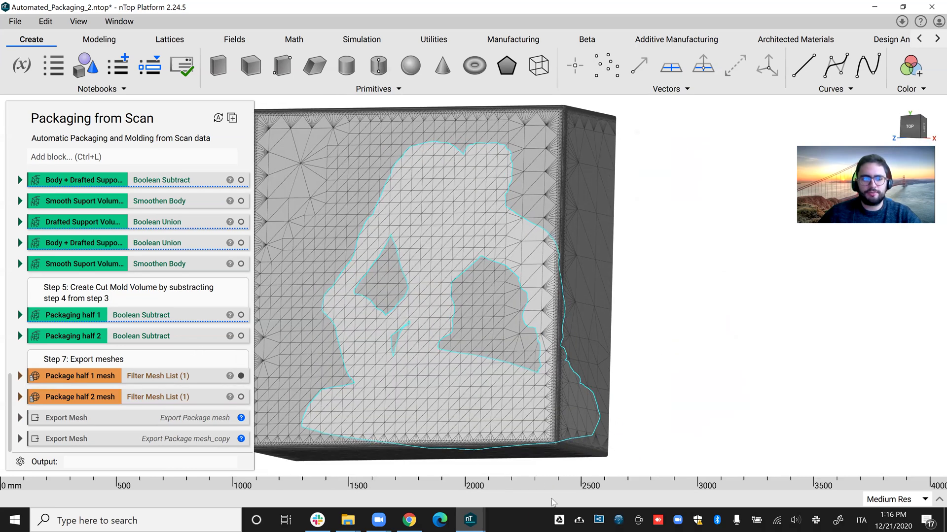
Bring up the Scan applications with nTop slide in Chrome, and return to nTop Platform with the Automated_Molding notebook.
click(475, 520)
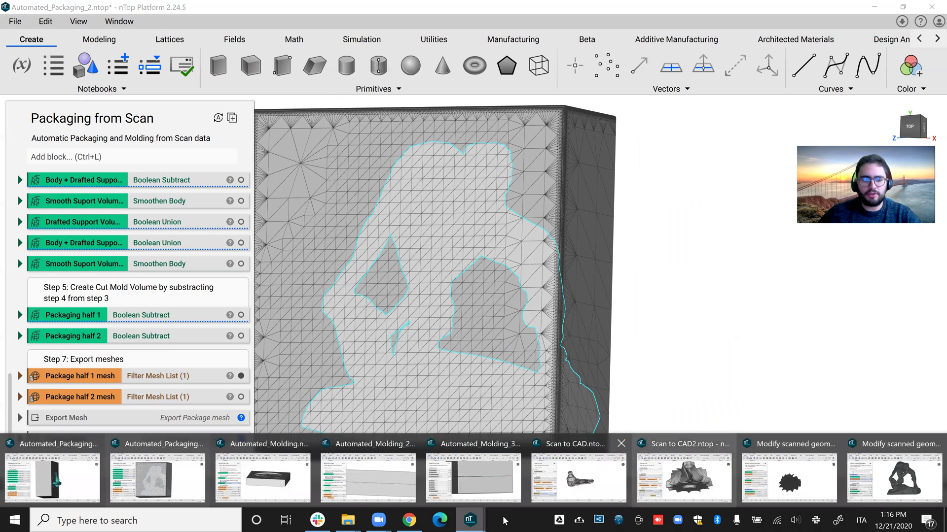
click(404, 517)
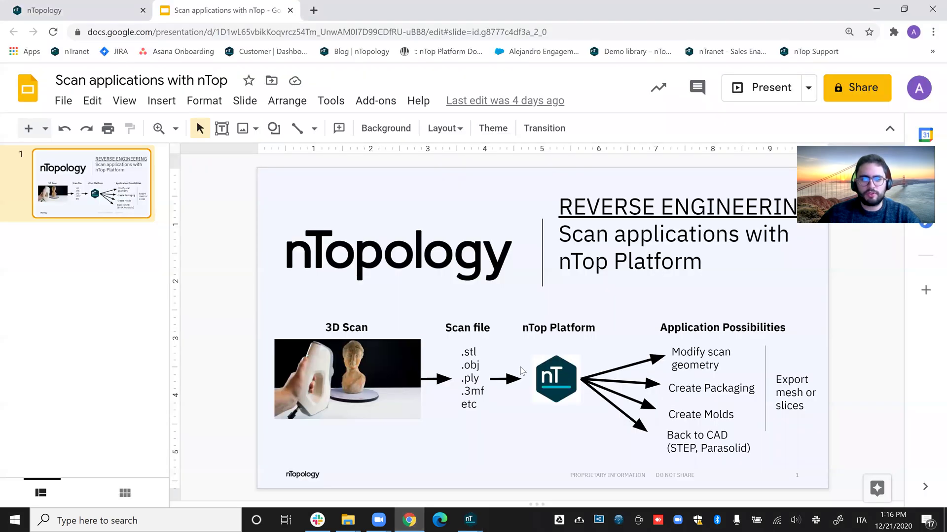
click(477, 519)
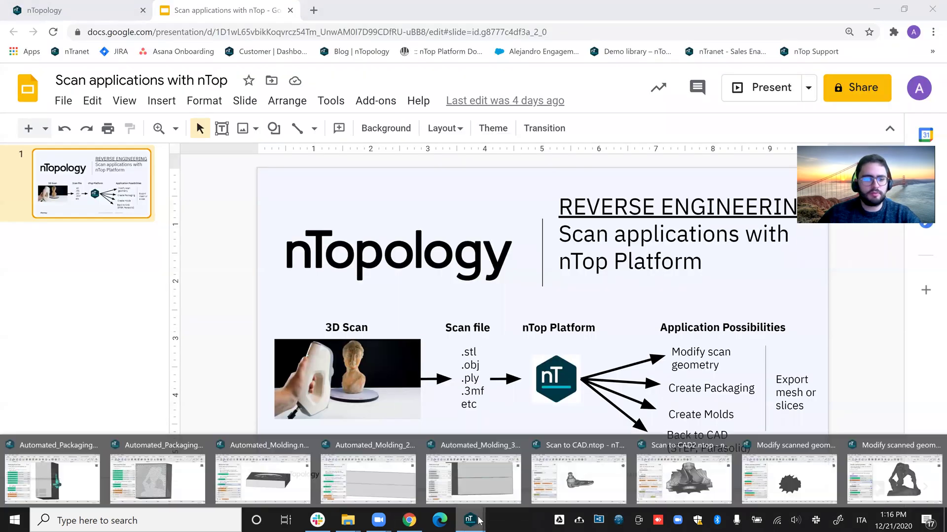
click(257, 485)
scroll(157, 321, up, 5)
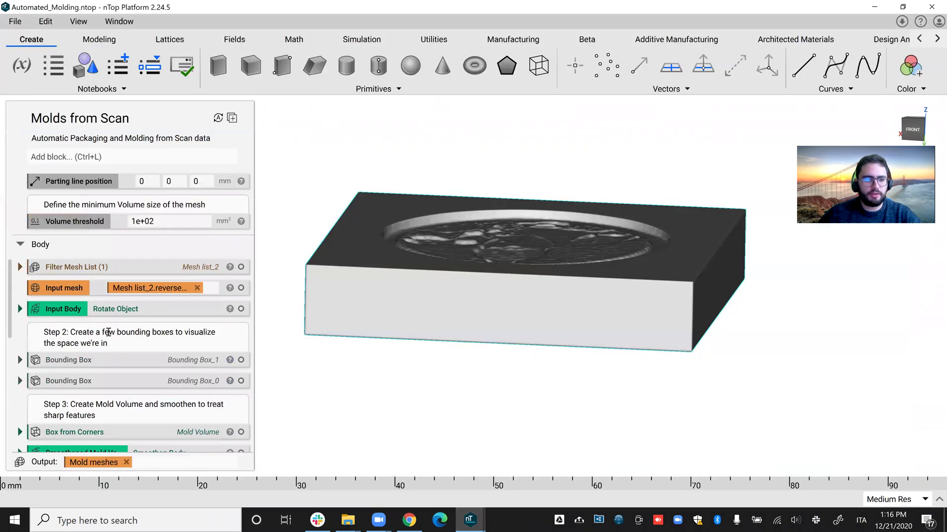
Isolate the coin's implicit Input Body and examine its relief and thin edge.
click(118, 310)
right_drag(570, 355, 555, 148)
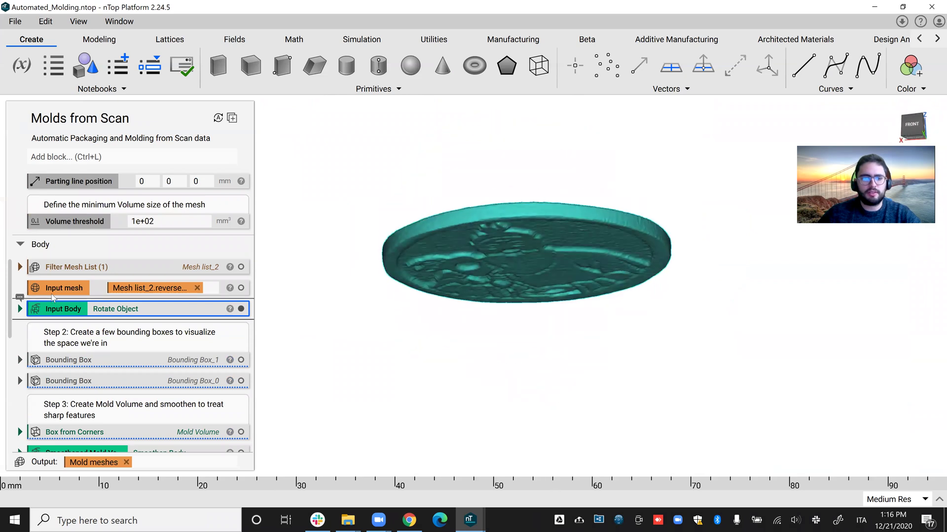
click(101, 288)
click(150, 311)
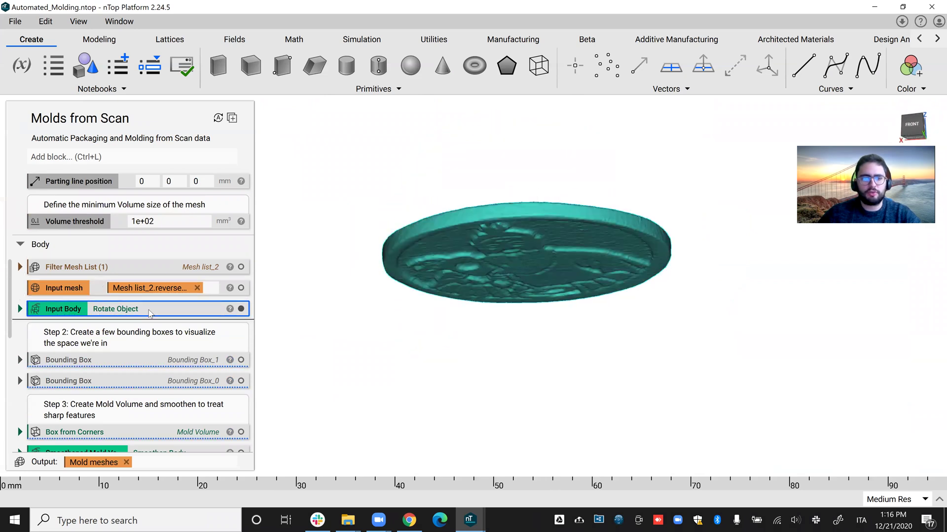
right_drag(669, 256, 615, 316)
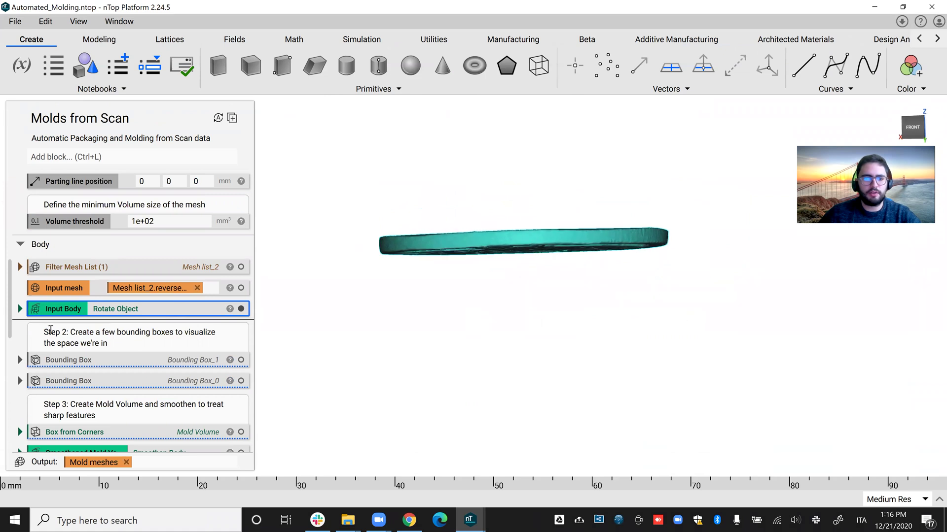
Display Molding half 1 from Step 5.1 with the coin and examine how the coin sits in the cavity.
scroll(102, 357, down, 5)
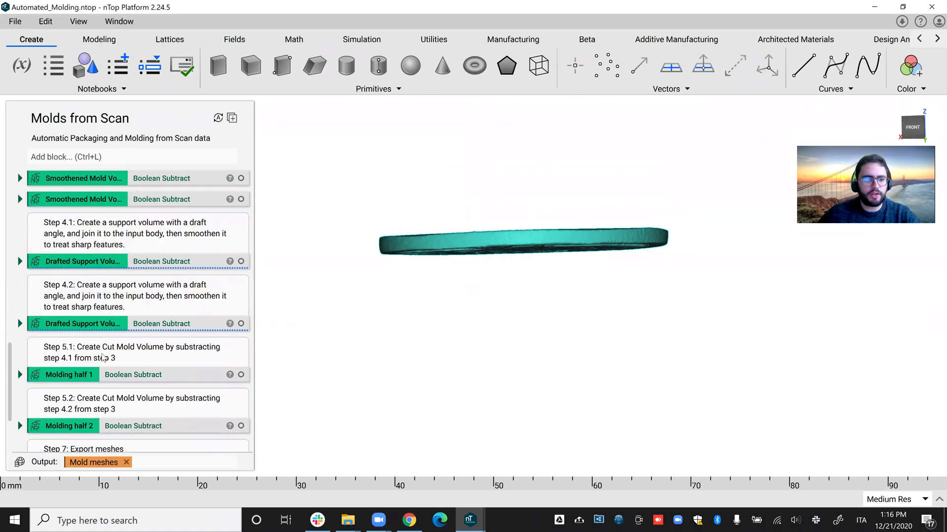
click(241, 375)
right_drag(266, 370, 261, 413)
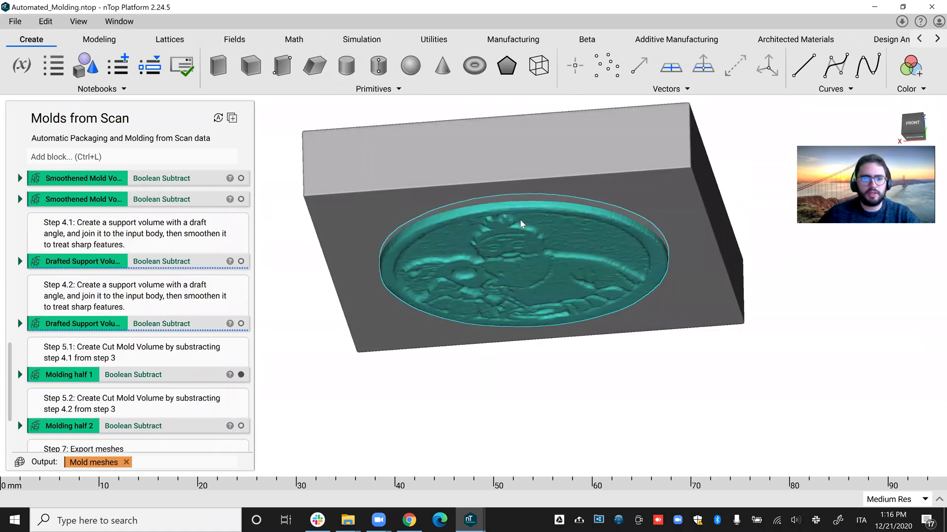
Show Molding half 2, hide the coin's Input Body and Molding half 1, and examine the second half's cavity.
click(240, 426)
scroll(192, 320, up, 4)
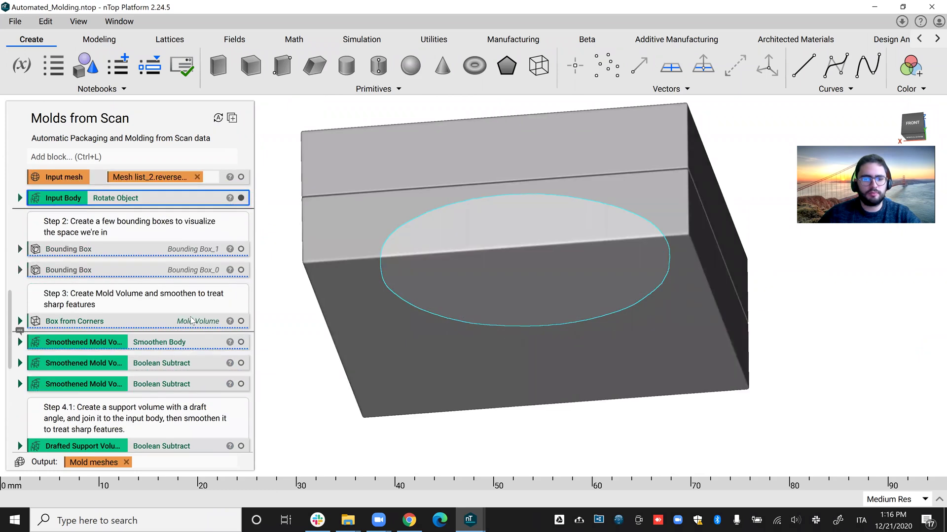
scroll(231, 266, down, 3)
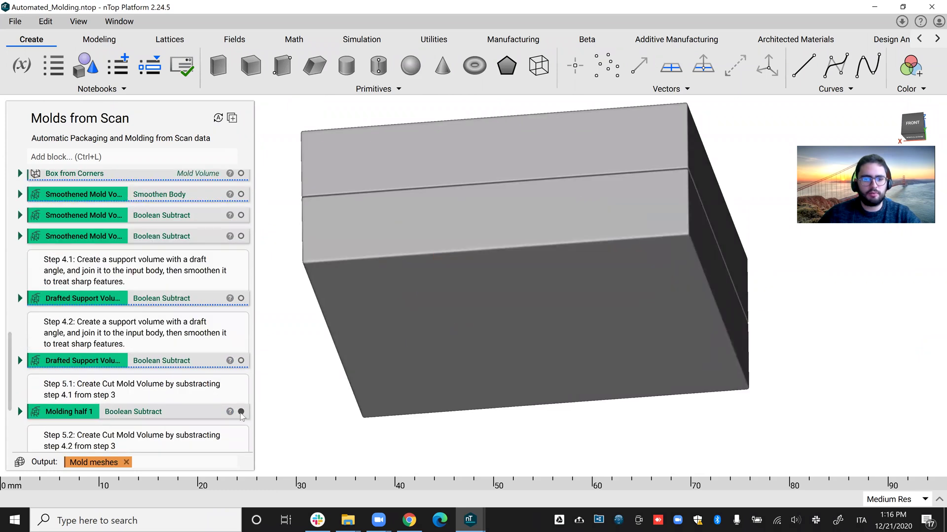
click(241, 412)
right_drag(341, 280, 497, 393)
Show Molding half 1 instead of Molding half 2 and examine the coin impression in it.
scroll(174, 407, down, 2)
click(242, 389)
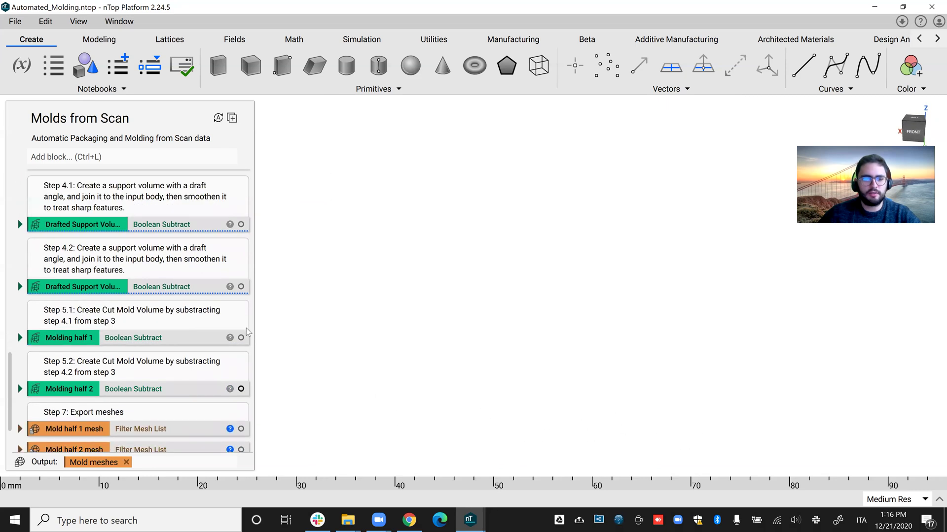
click(241, 337)
right_drag(454, 254, 556, 389)
Show both molding halves with the coin's Input Body and examine the closed mold in a vertical section cut roughly normal to Y.
click(241, 389)
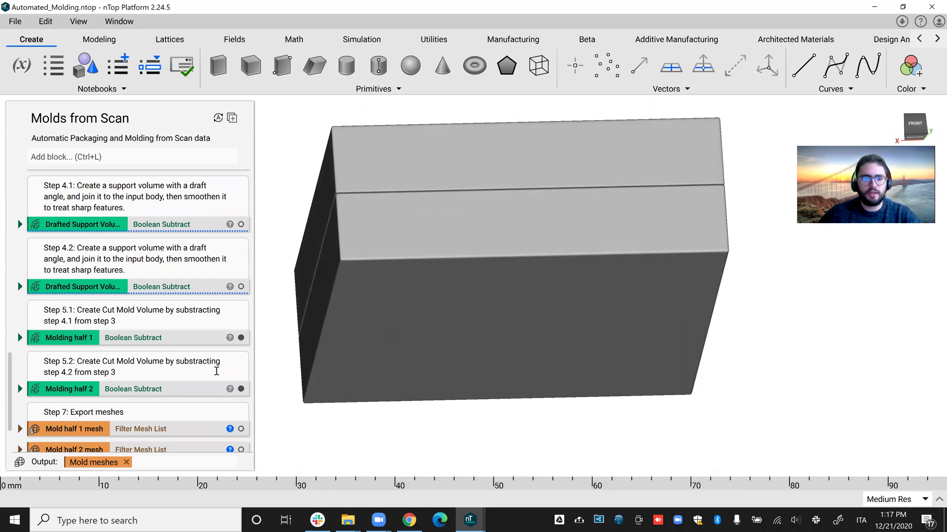
scroll(213, 369, up, 5)
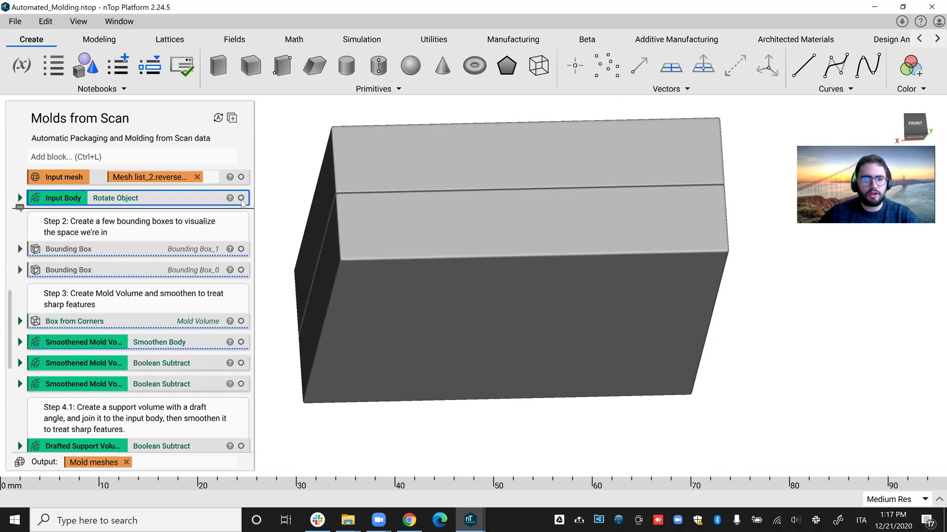
click(241, 198)
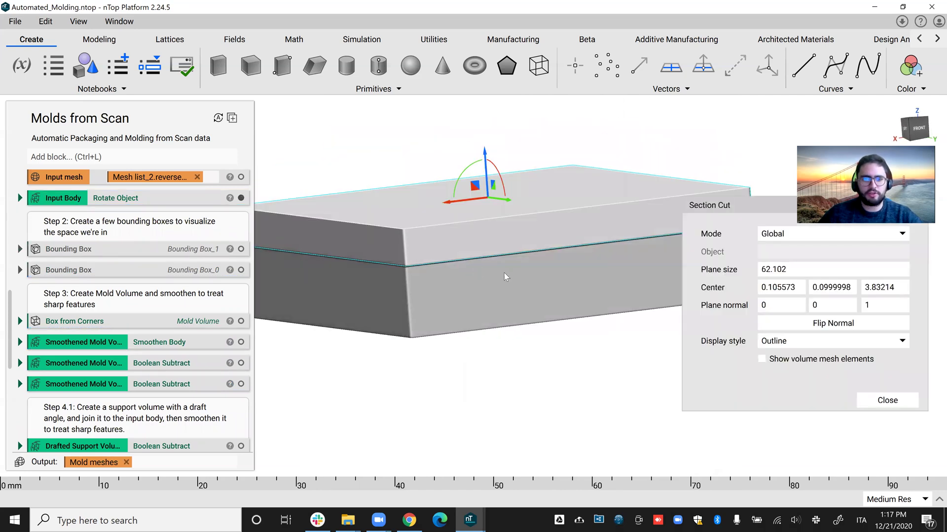
drag(499, 173, 549, 237)
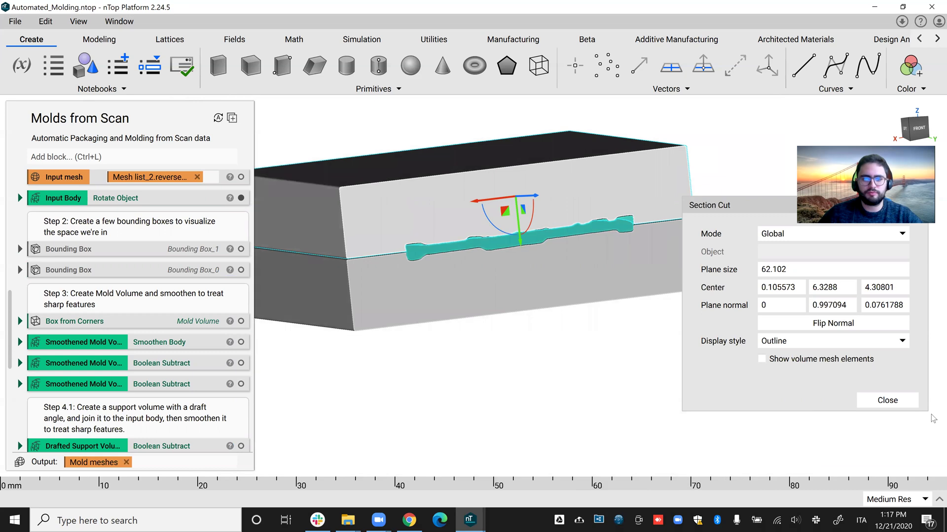
click(885, 400)
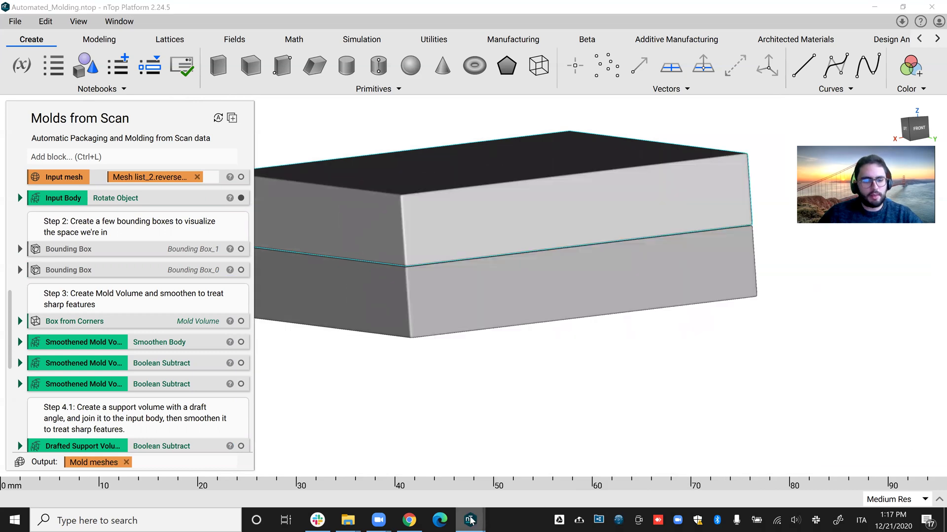
Switch to the Automated_Molding_2 notebook and isolate the wrench's Input mesh, followed by its rotated Input Body.
mouse_move(469, 520)
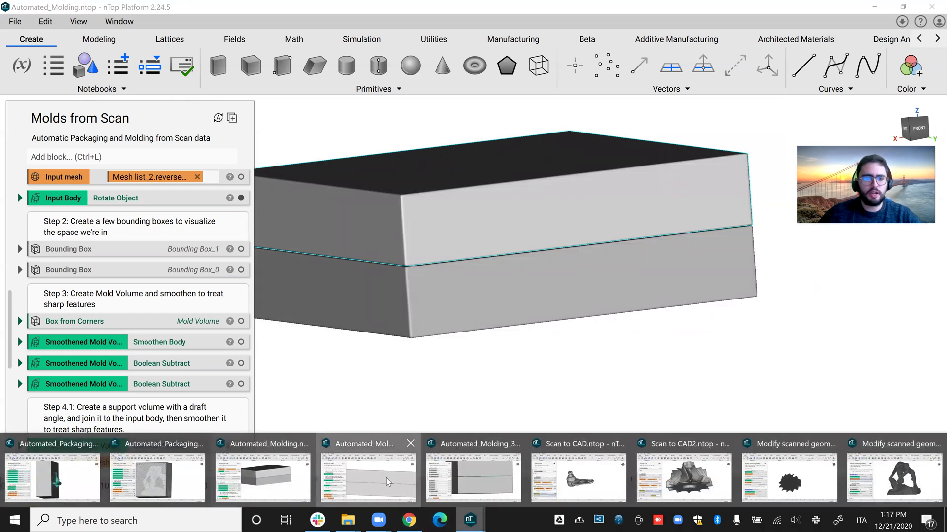
click(367, 476)
scroll(91, 239, up, 5)
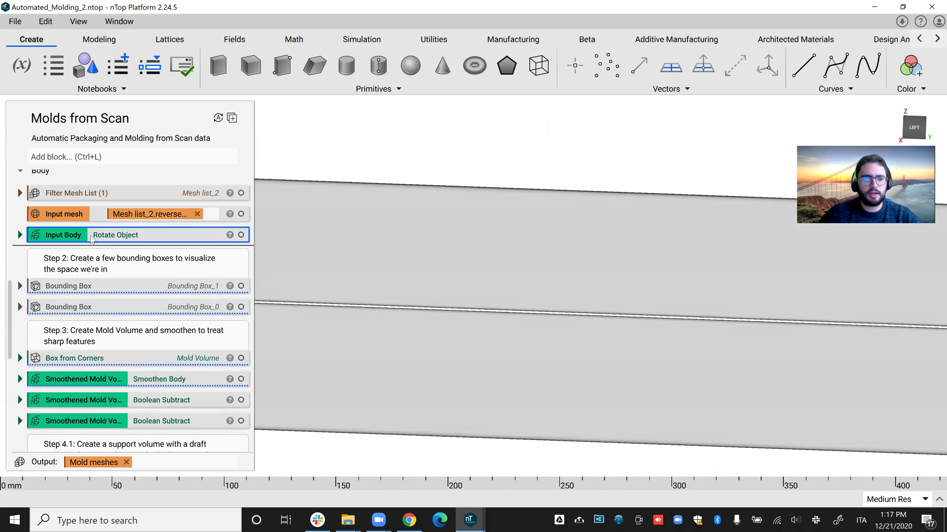
click(91, 218)
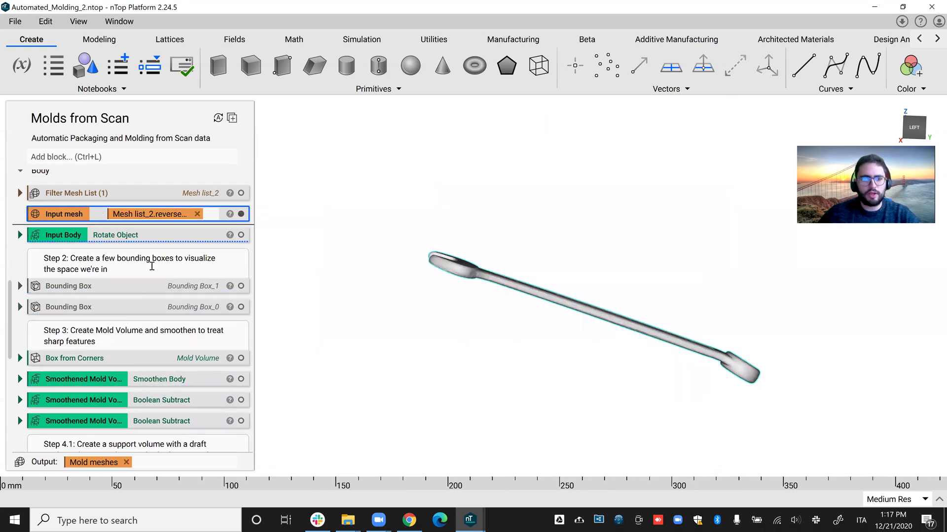
click(160, 236)
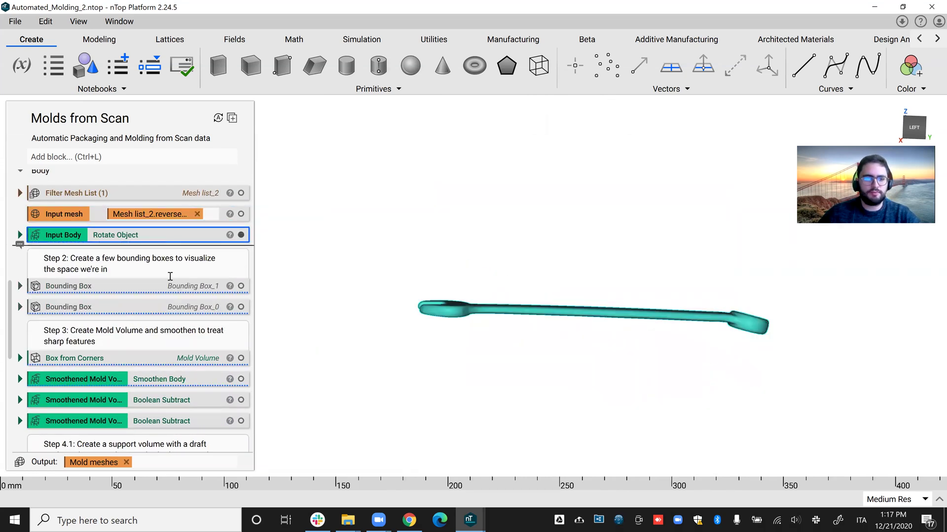
Display Molding half 1 around the wrench, and hide the Input Body to examine the cavity.
scroll(173, 347, down, 6)
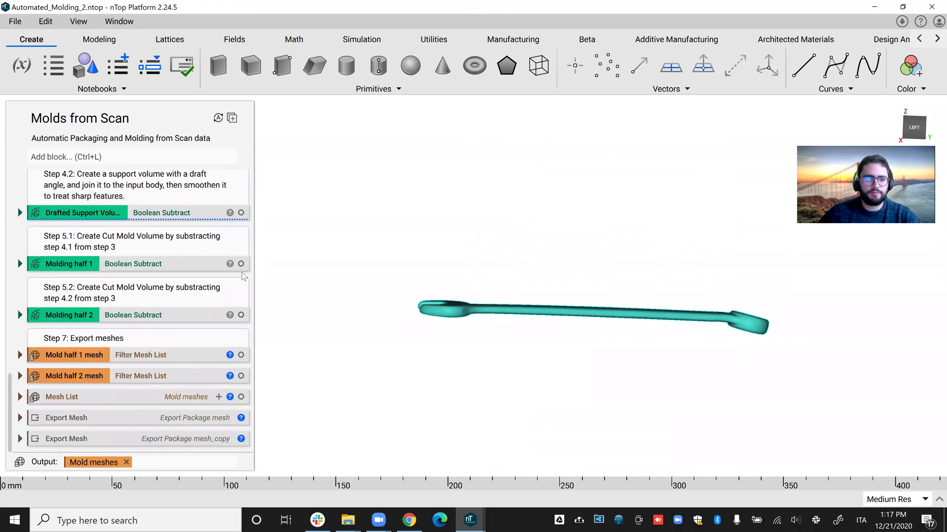
click(240, 264)
right_drag(578, 223, 582, 129)
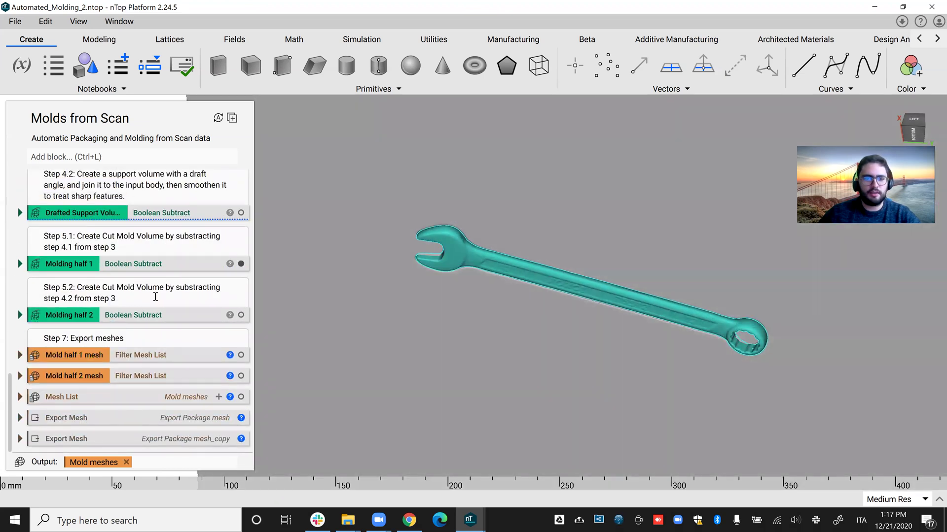
scroll(154, 297, up, 5)
scroll(223, 257, up, 3)
click(240, 235)
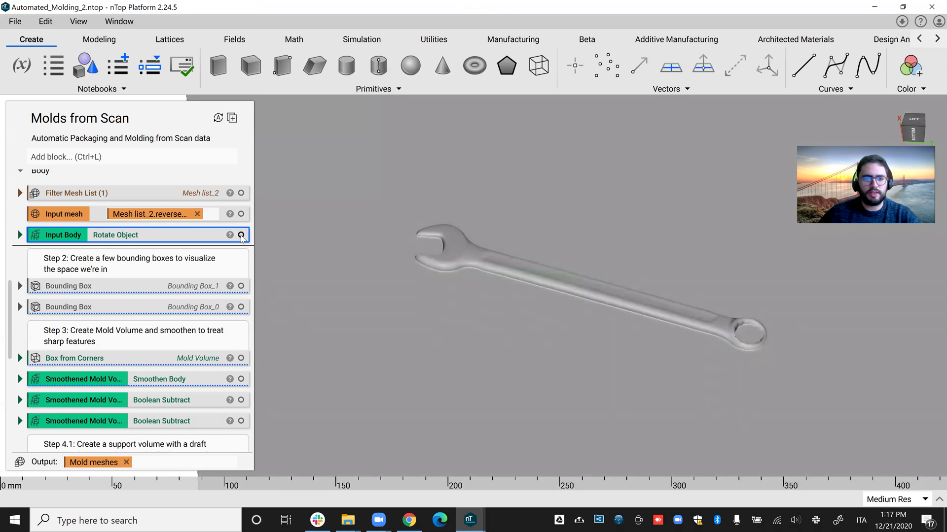
Isolate Molding half 2 of the wrench mold and examine its cavity from the parting side.
scroll(188, 342, down, 6)
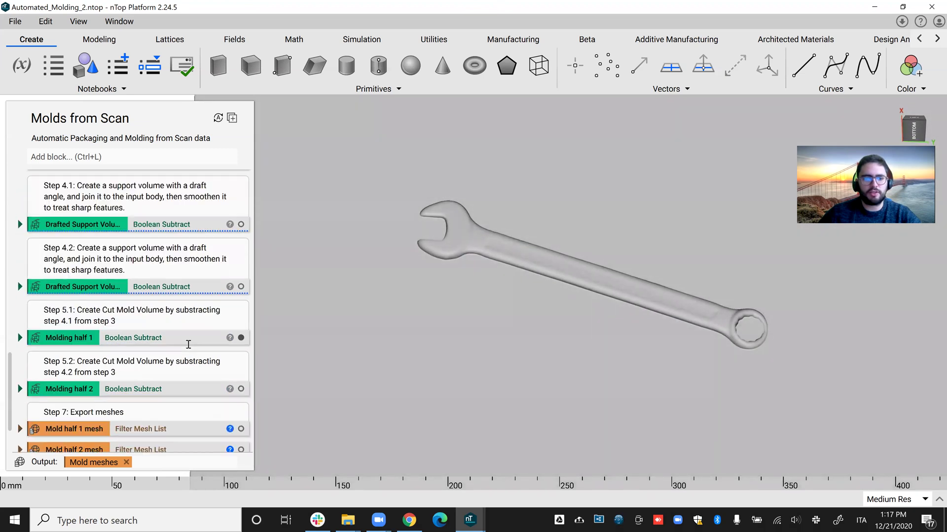
click(196, 315)
key(i)
right_drag(591, 181, 585, 429)
scroll(630, 236, down, 3)
right_drag(630, 236, 647, 192)
Switch to the Automated_Molding_3 notebook, isolate the dental scan's Input mesh and examine it from several sides.
click(470, 521)
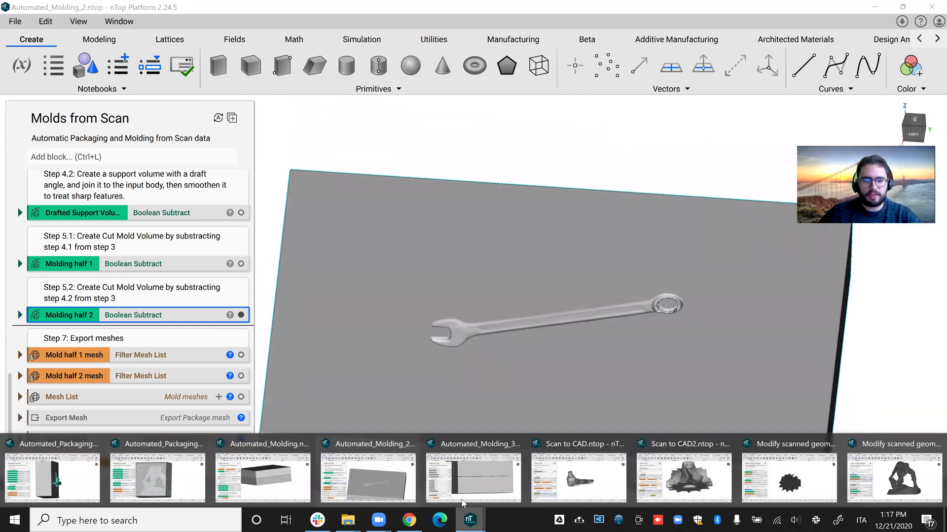
click(461, 486)
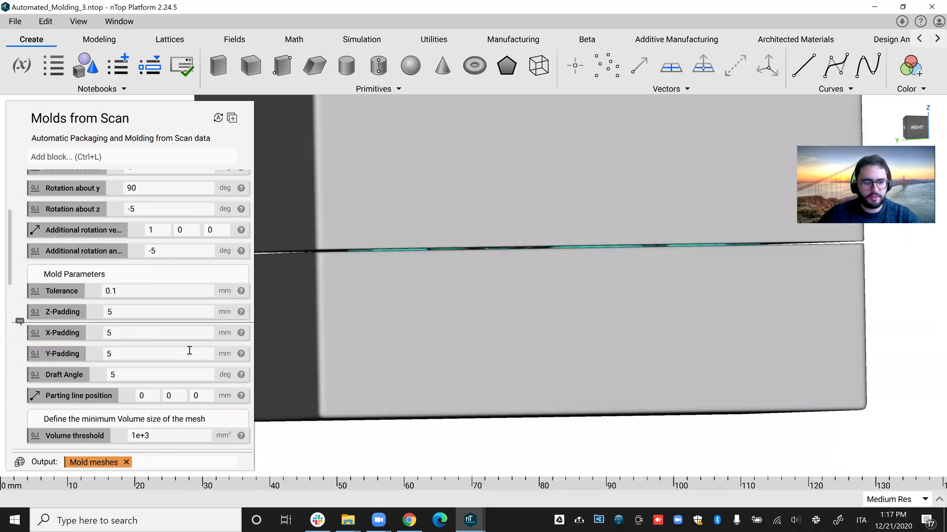
scroll(184, 376, down, 3)
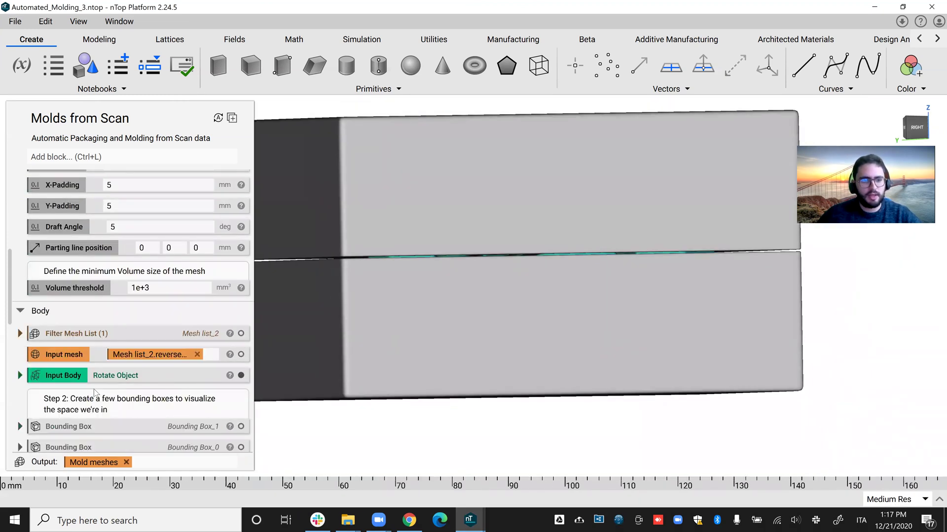
click(83, 360)
click(241, 354)
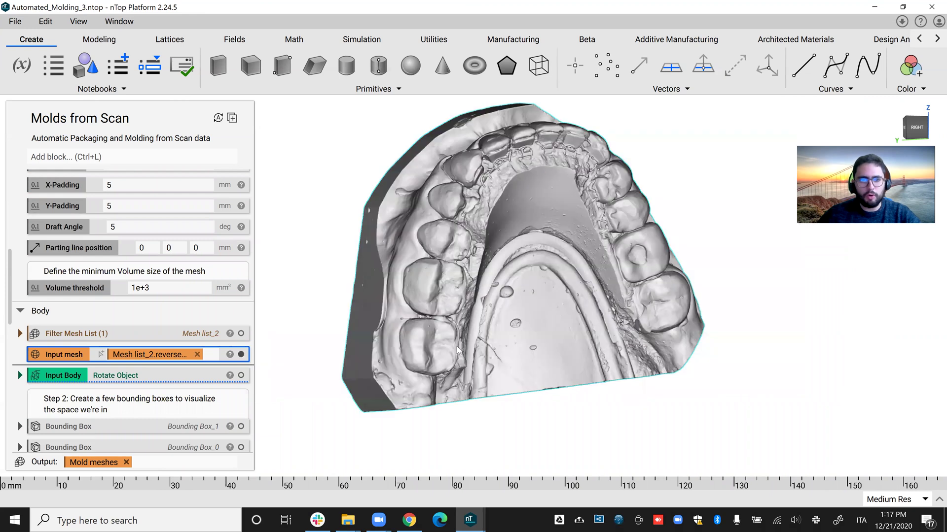
right_drag(572, 395, 594, 322)
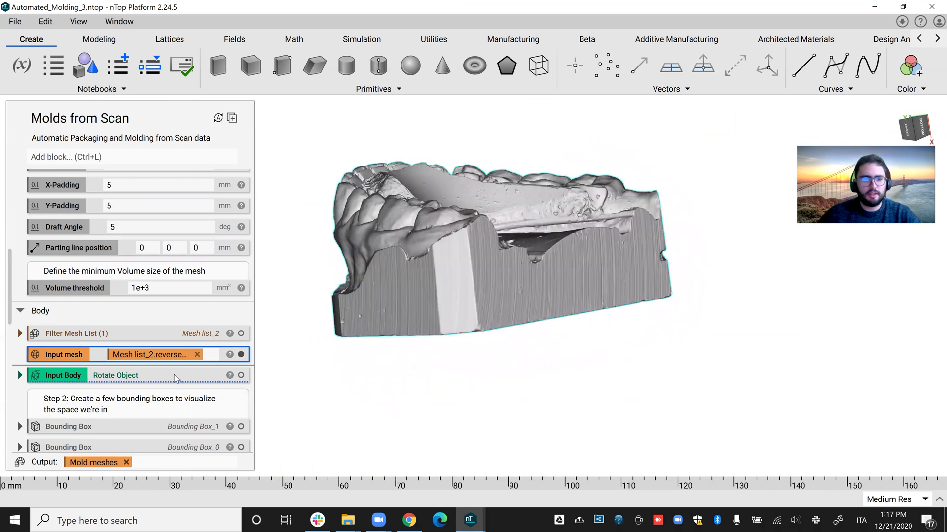
Isolate the dental model's rotated implicit Input Body and examine its base and teeth.
click(176, 377)
scroll(116, 352, down, 3)
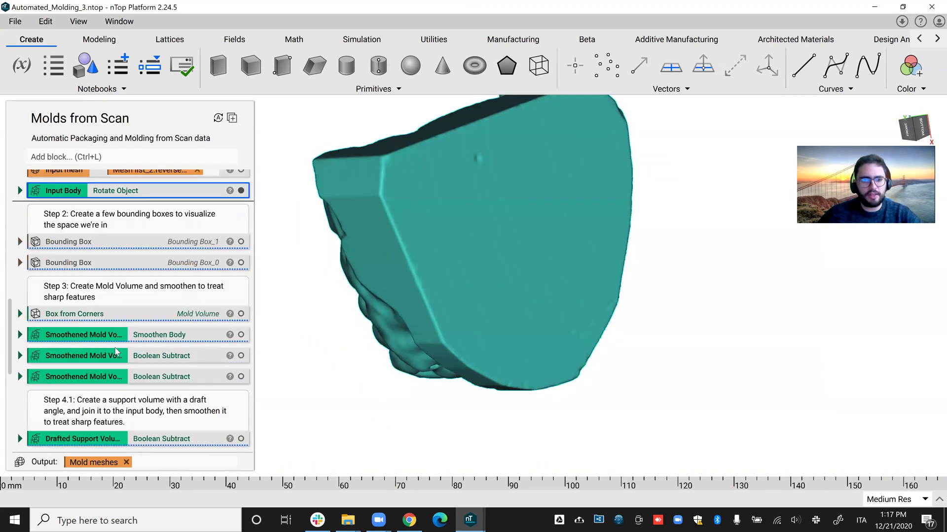
scroll(132, 336, down, 2)
right_drag(586, 288, 566, 412)
Display Molding half 1 and Molding half 2 around the dental model's Input Body.
scroll(170, 380, down, 2)
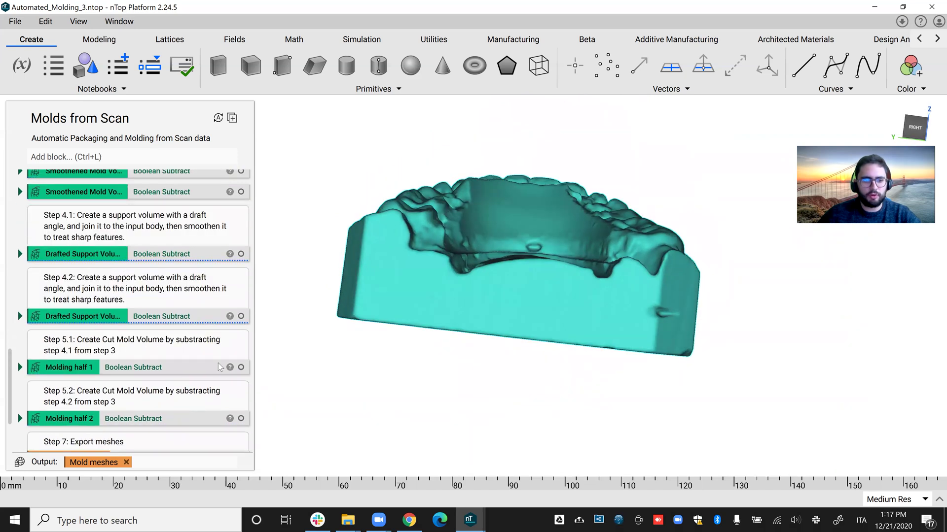
click(240, 367)
click(241, 420)
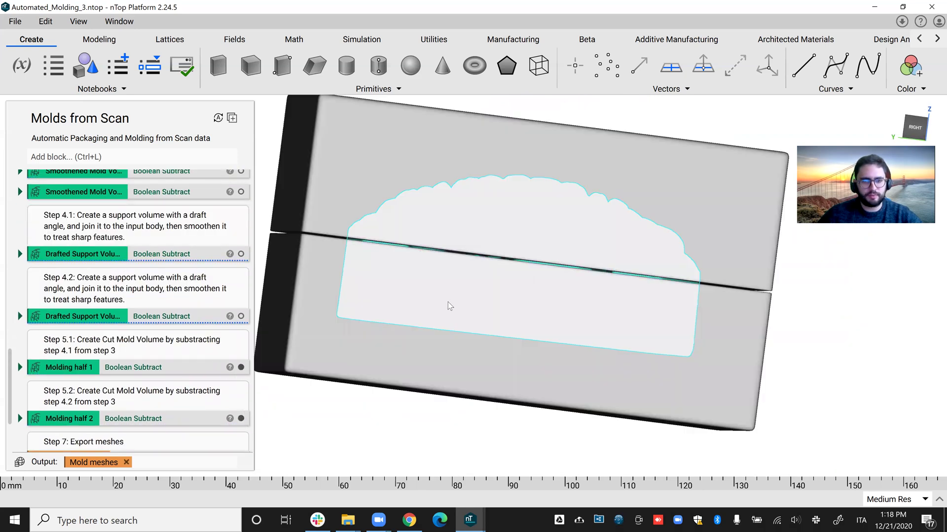
Open a global section cut through the dental mold, rotate its plane upright across the teeth, and examine the cavity profile.
click(447, 308)
key(x)
right_drag(496, 367, 546, 354)
right_drag(527, 452, 476, 326)
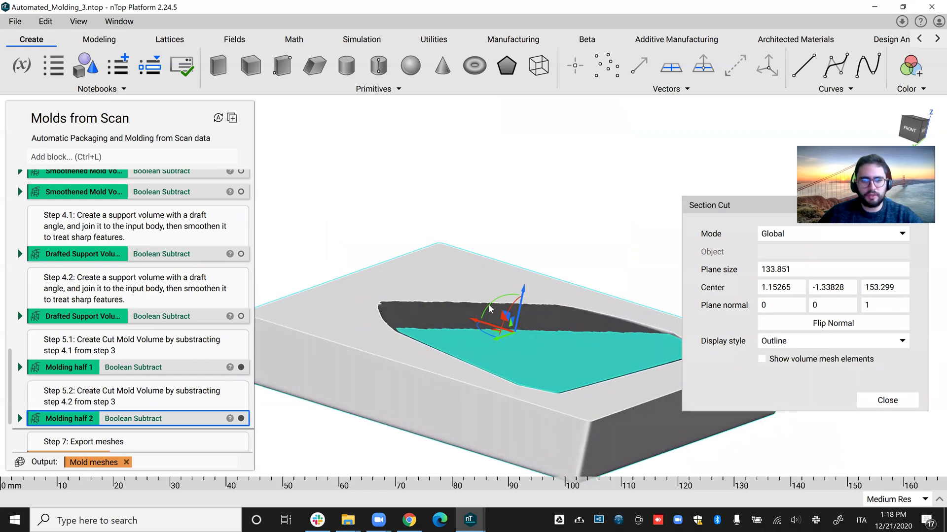
drag(490, 309, 448, 349)
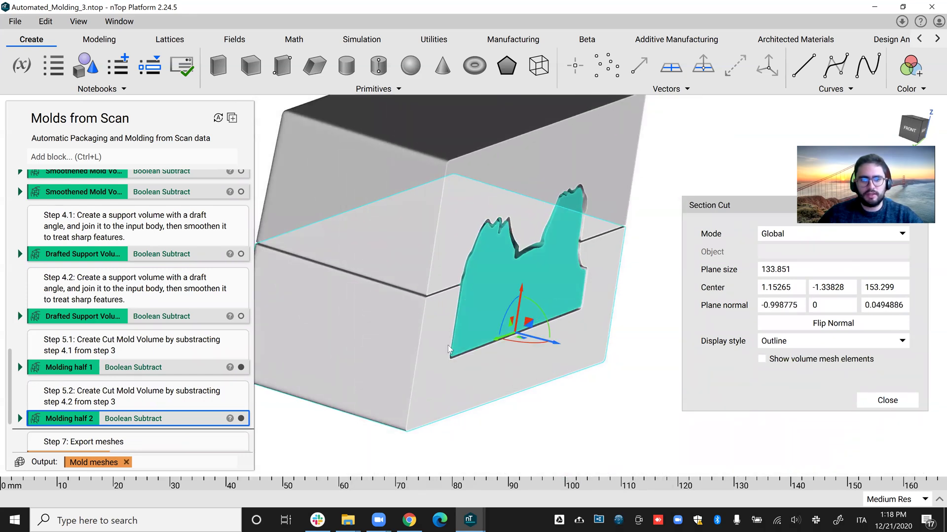
right_drag(449, 349, 301, 315)
scroll(374, 306, up, 5)
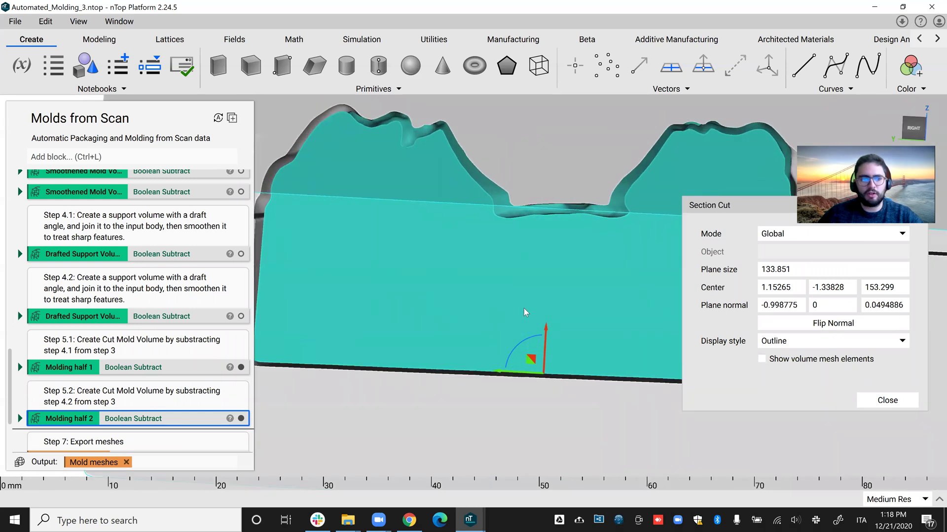
middle_drag(525, 312, 618, 320)
Locate the Draft Angle in the Mold Parameters, compare it with the sectioned cavity walls, and close the section cut.
scroll(83, 316, up, 10)
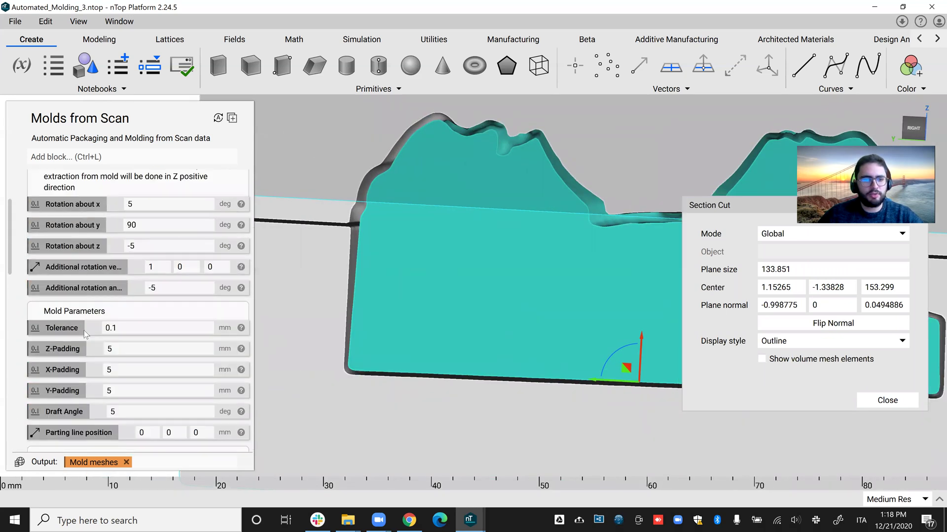
double_click(117, 413)
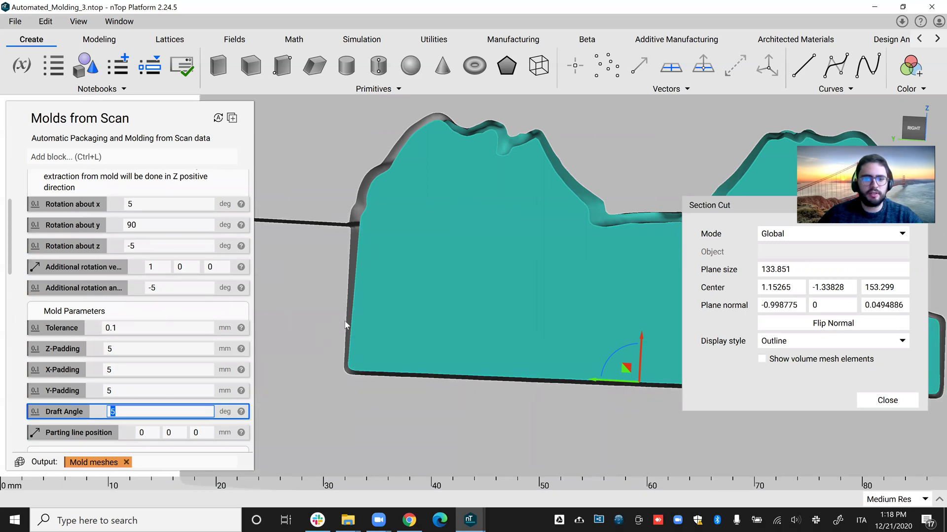
scroll(445, 372, down, 3)
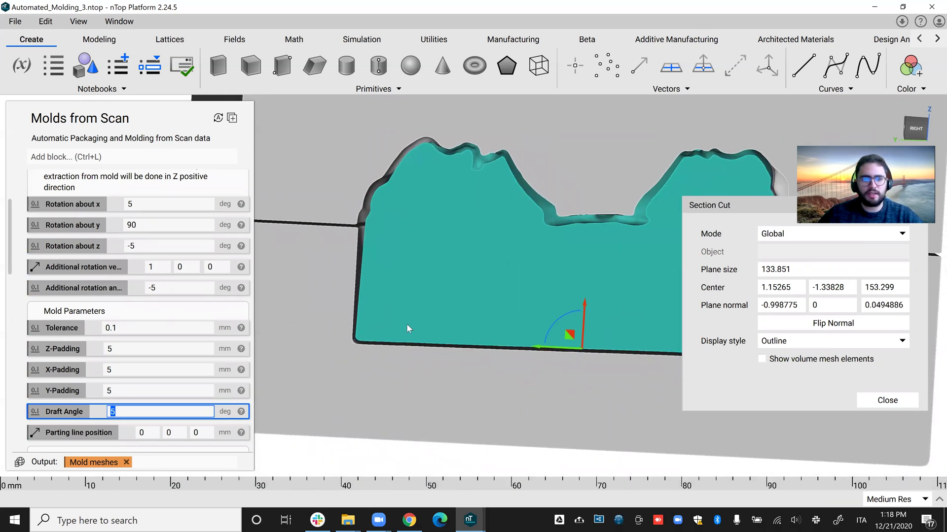
scroll(407, 324, down, 2)
mouse_move(528, 290)
right_down()
mouse_move(397, 289)
mouse_move(489, 305)
mouse_move(545, 298)
mouse_move(513, 296)
mouse_move(493, 279)
mouse_move(522, 276)
right_up()
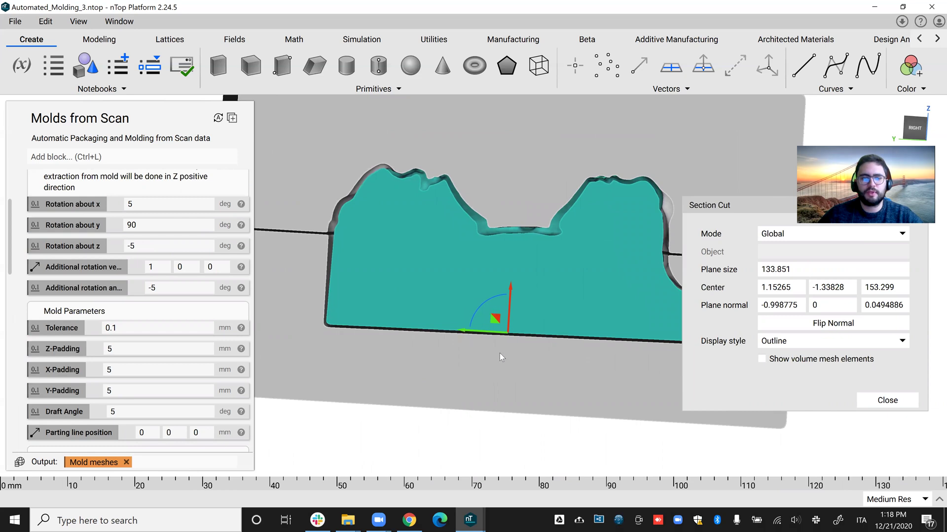
right_drag(499, 353, 518, 350)
mouse_move(525, 342)
mouse_down()
mouse_move(553, 368)
mouse_move(530, 337)
mouse_up()
click(881, 401)
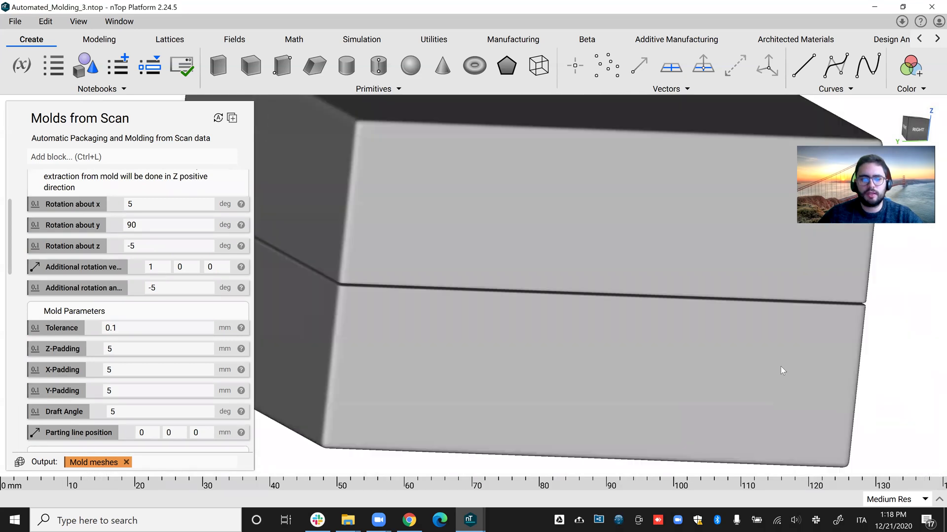
Switch to the Scan applications with nTop presentation in Chrome and highlight the Back to CAD (STEP, Parasolid) entry.
click(409, 521)
drag(675, 440, 727, 448)
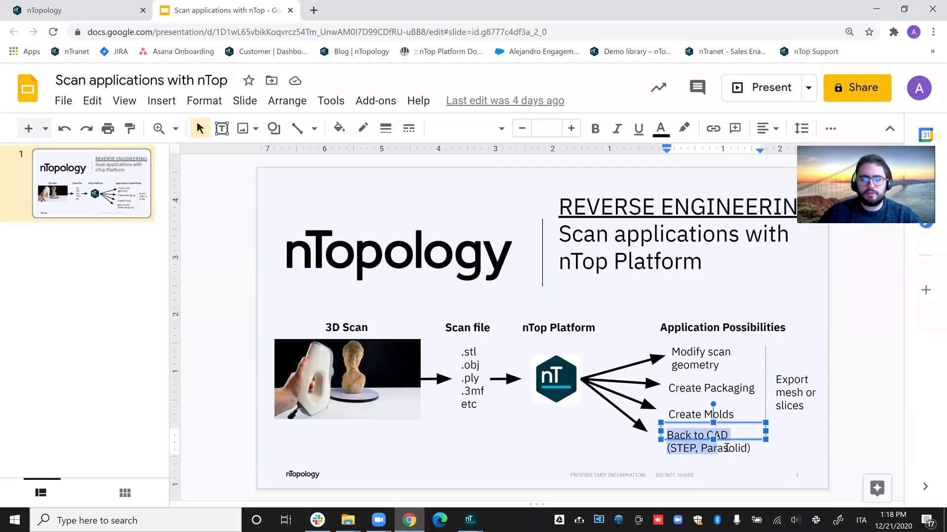
Switch to the Scan to CAD notebook in nTop Platform, isolate the scanned part's Input Mesh and examine its surface.
click(466, 519)
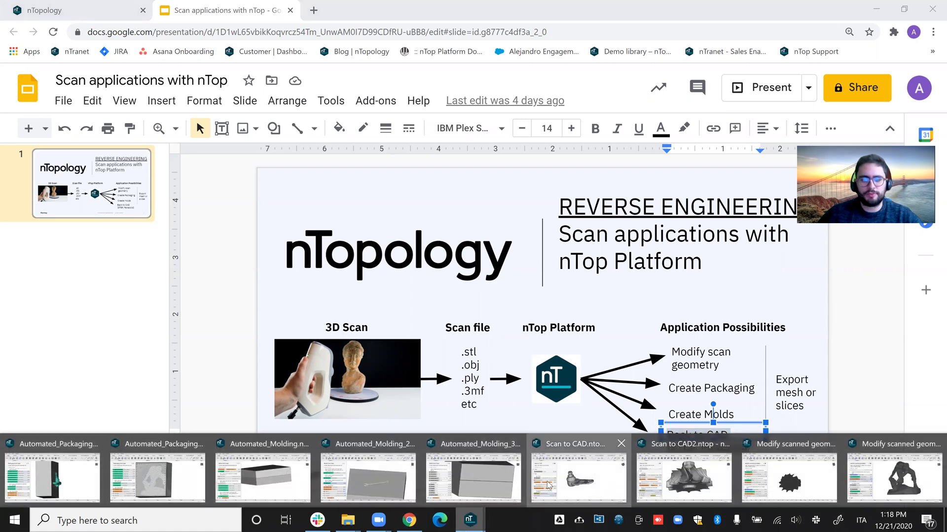
click(546, 485)
click(68, 307)
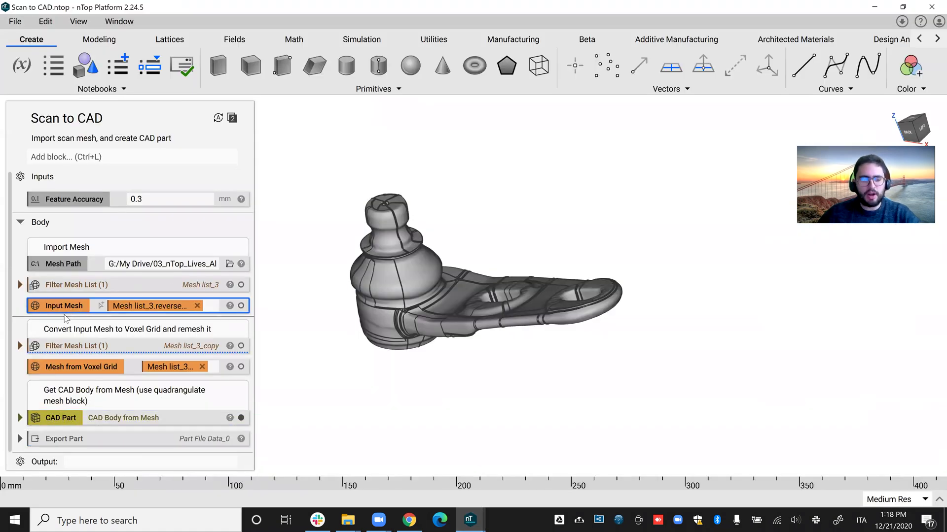
right_drag(567, 324, 501, 395)
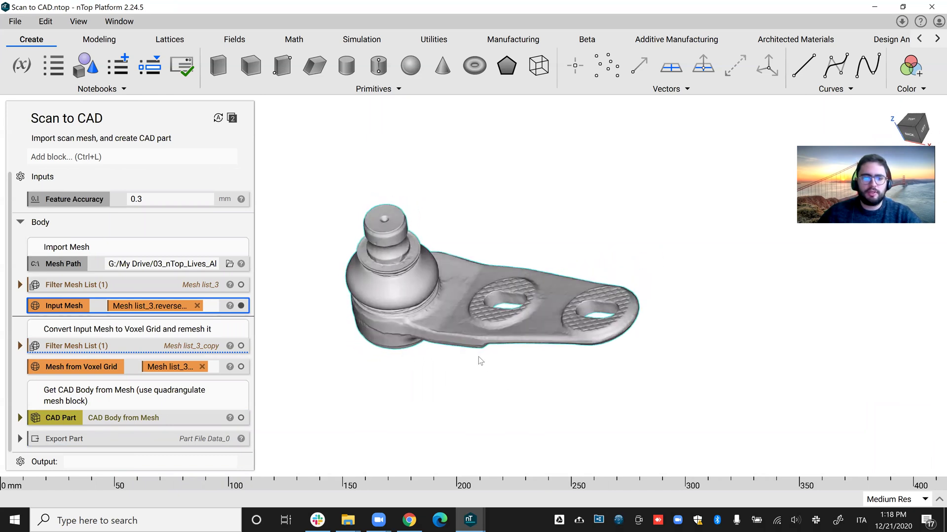
scroll(478, 360, up, 3)
right_drag(504, 339, 502, 372)
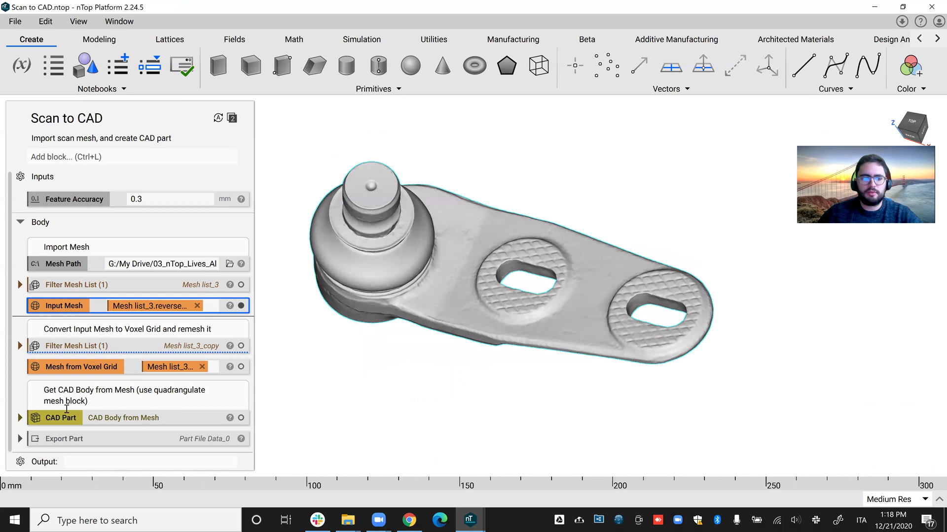
Examine the Quadrangulate Mesh settings inside the CAD Part block, and isolate the CAD Part to inspect its surface patches.
click(26, 417)
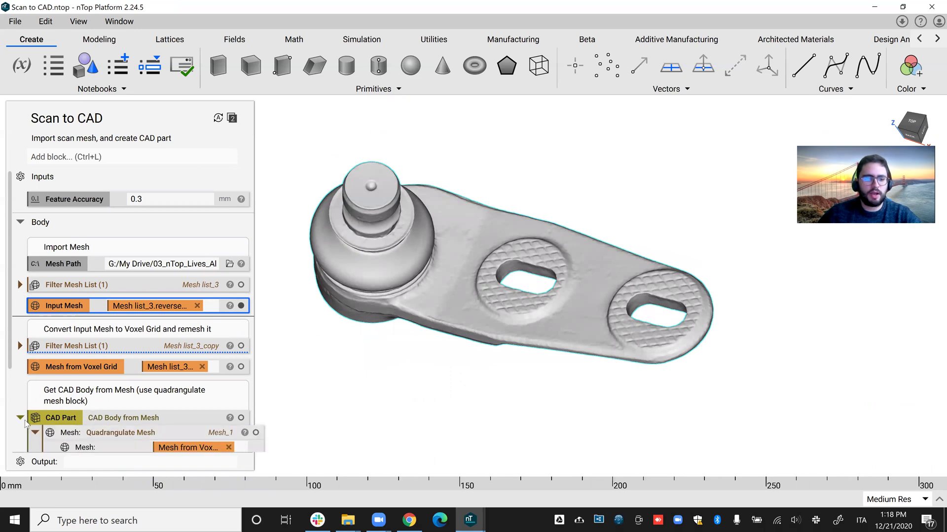
scroll(93, 406, down, 2)
click(114, 360)
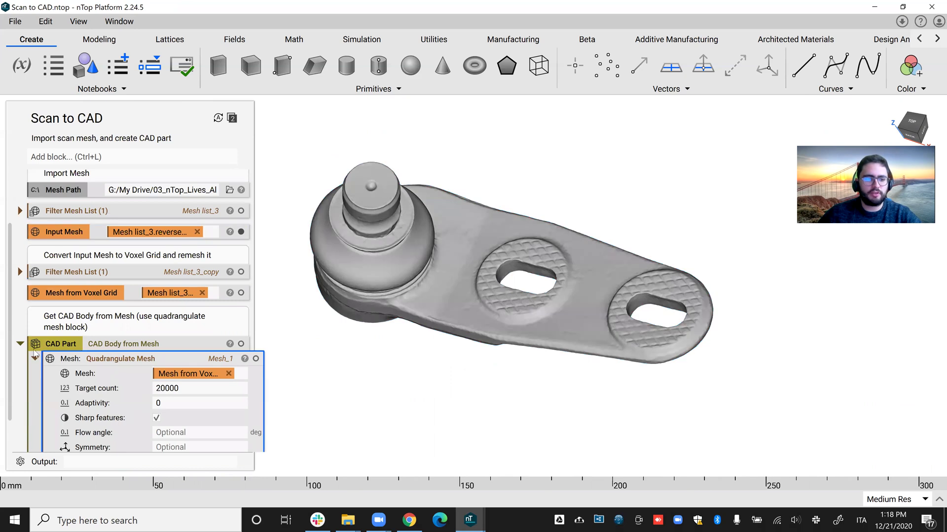
click(96, 345)
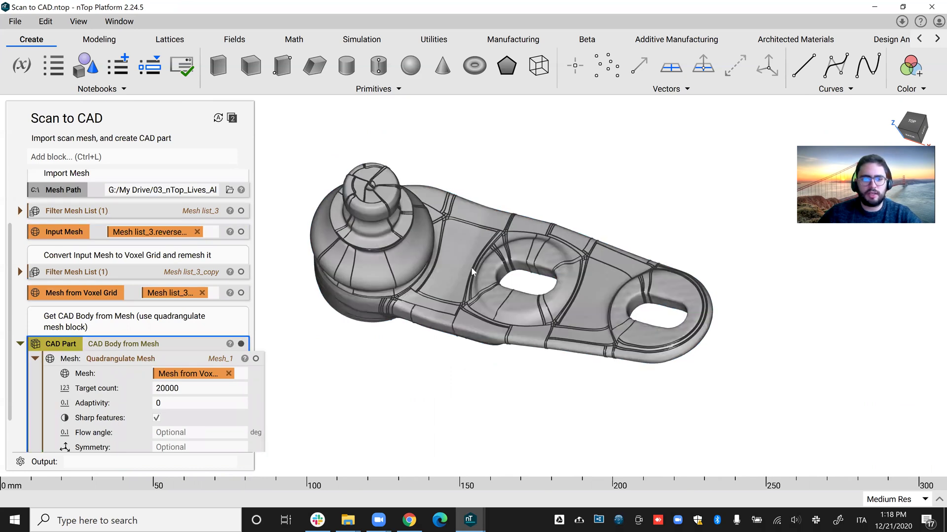
right_drag(471, 268, 360, 195)
click(20, 344)
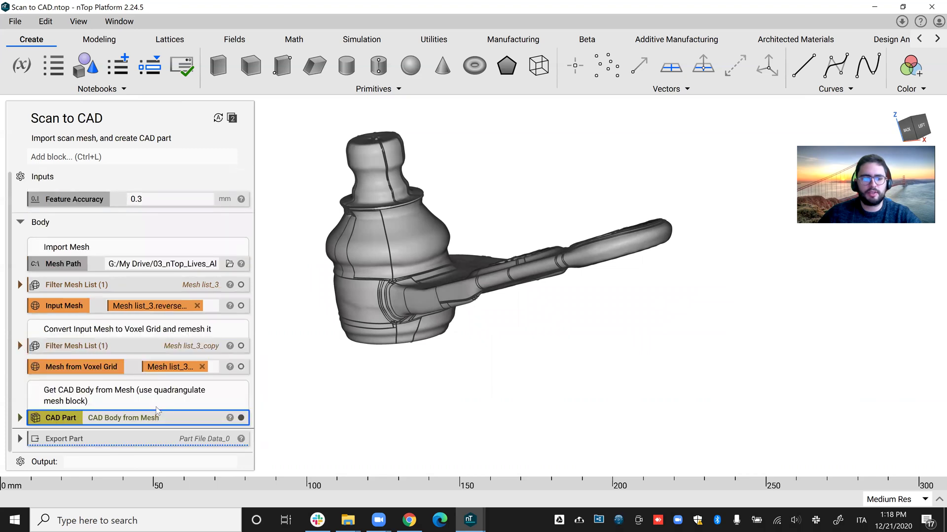
Switch to the Scan to CAD2 notebook and examine the impeller's CAD Part from below and above.
mouse_move(468, 520)
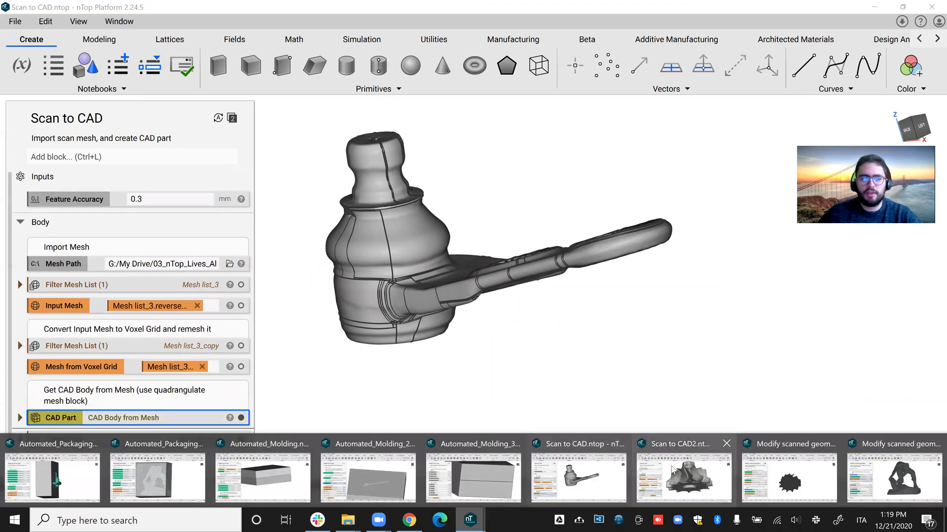
click(548, 443)
scroll(137, 314, up, 1)
scroll(537, 316, down, 1)
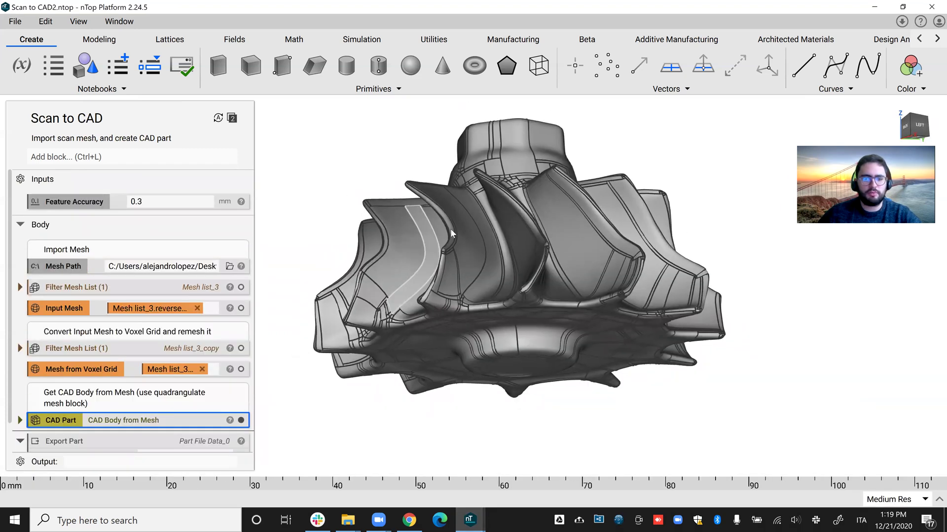
right_drag(542, 321, 595, 404)
right_drag(576, 410, 574, 378)
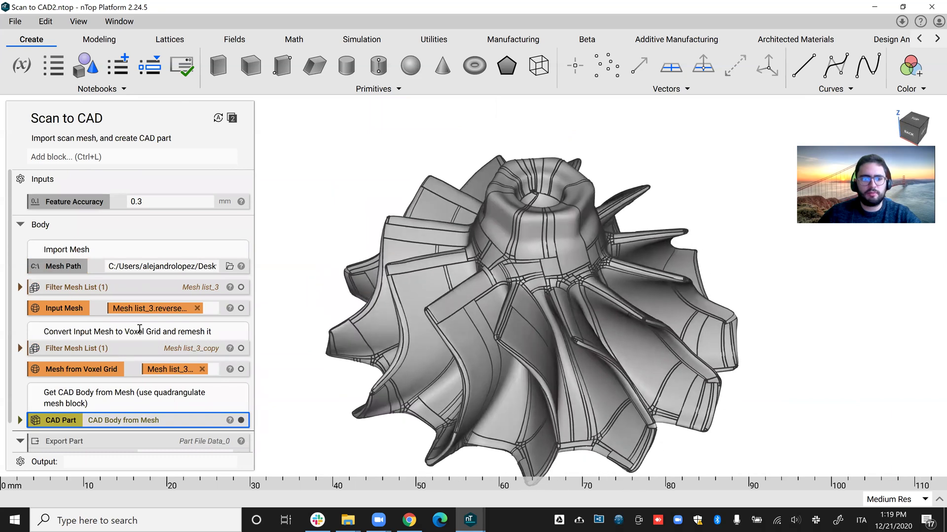
Isolate the impeller's Input Mesh and its CAD Part in turn to compare the scan with the CAD body.
click(77, 310)
right_drag(478, 352, 343, 329)
click(83, 424)
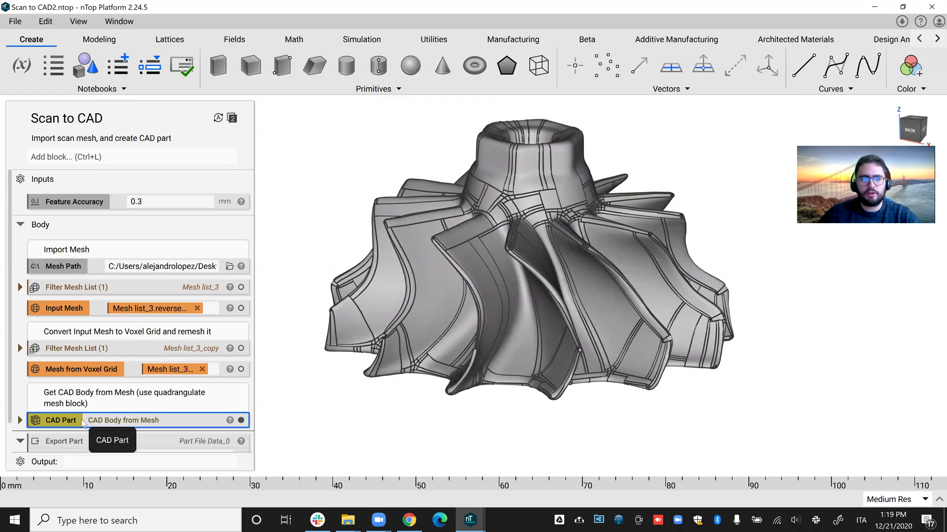
right_drag(493, 365, 538, 345)
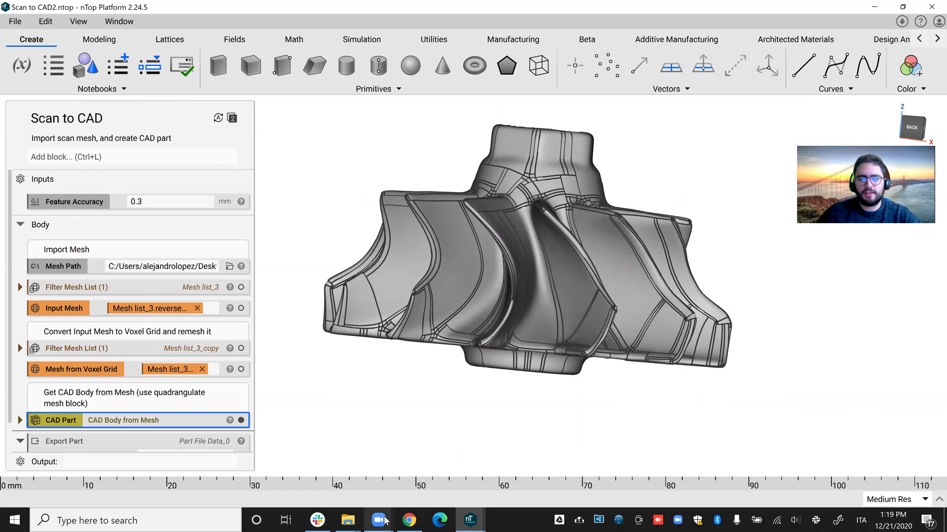
Switch to Chrome and close the tab with the Scan applications with nTop presentation.
click(410, 520)
click(445, 454)
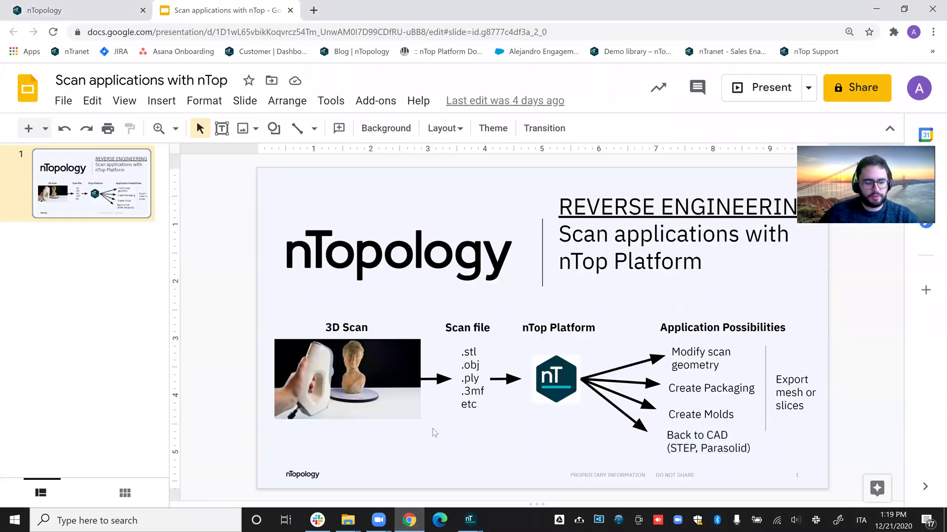
key(ctrl+w)
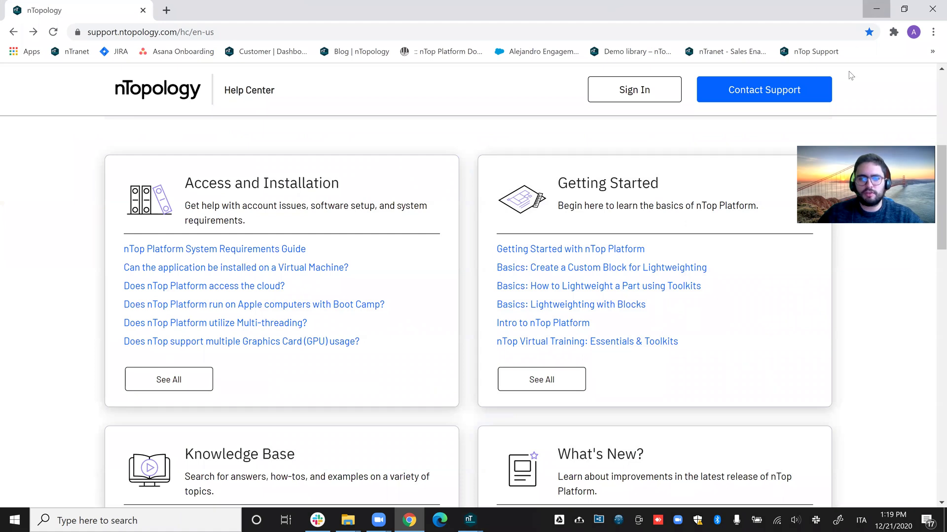
Return to the Scan to CAD2 notebook in nTop Platform and view the impeller's CAD Part from slightly above.
click(469, 520)
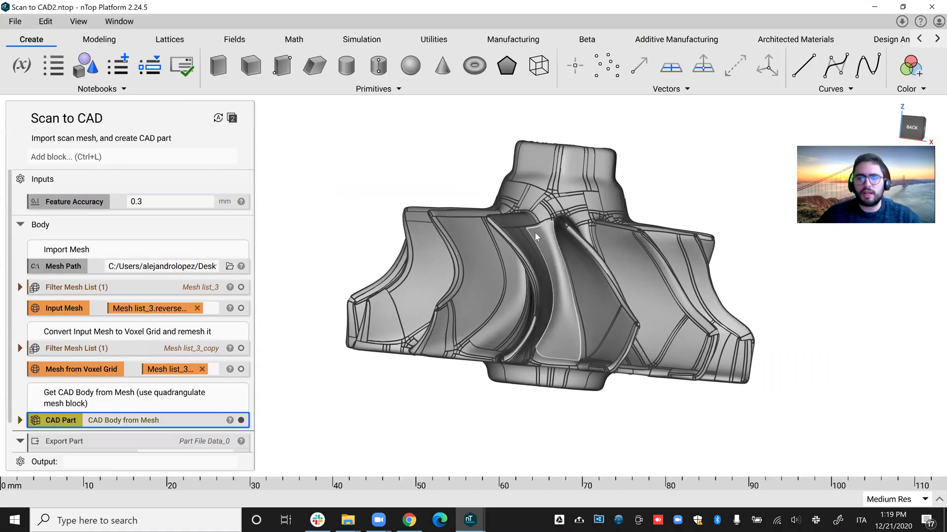
right_drag(538, 245, 533, 265)
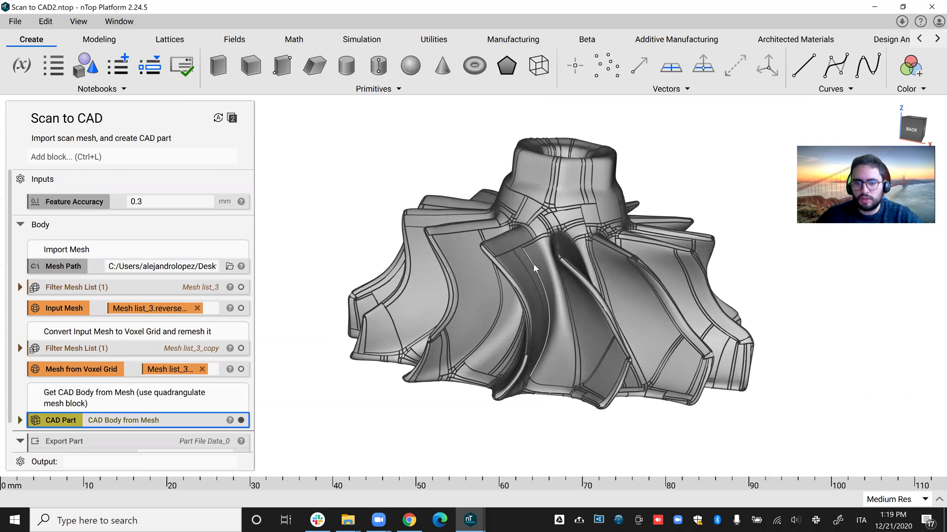